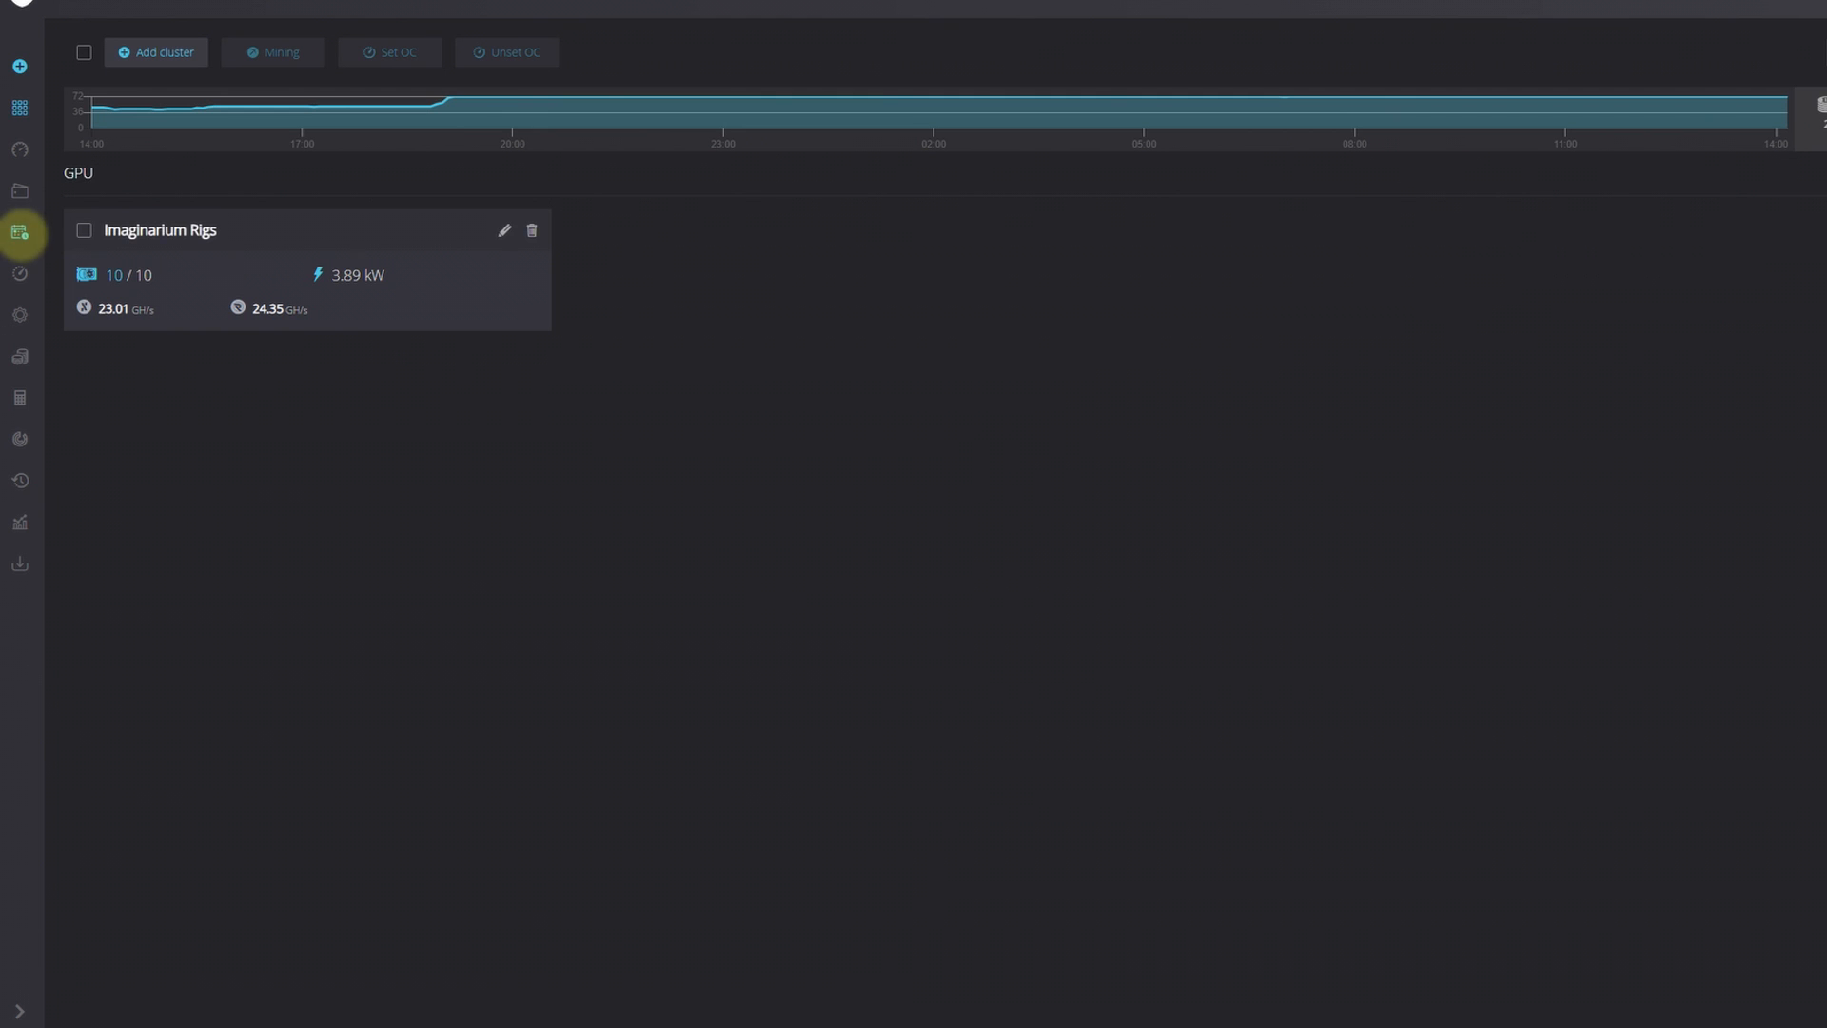
Add a new schedule rule and name it "Sample Rule".
click(20, 232)
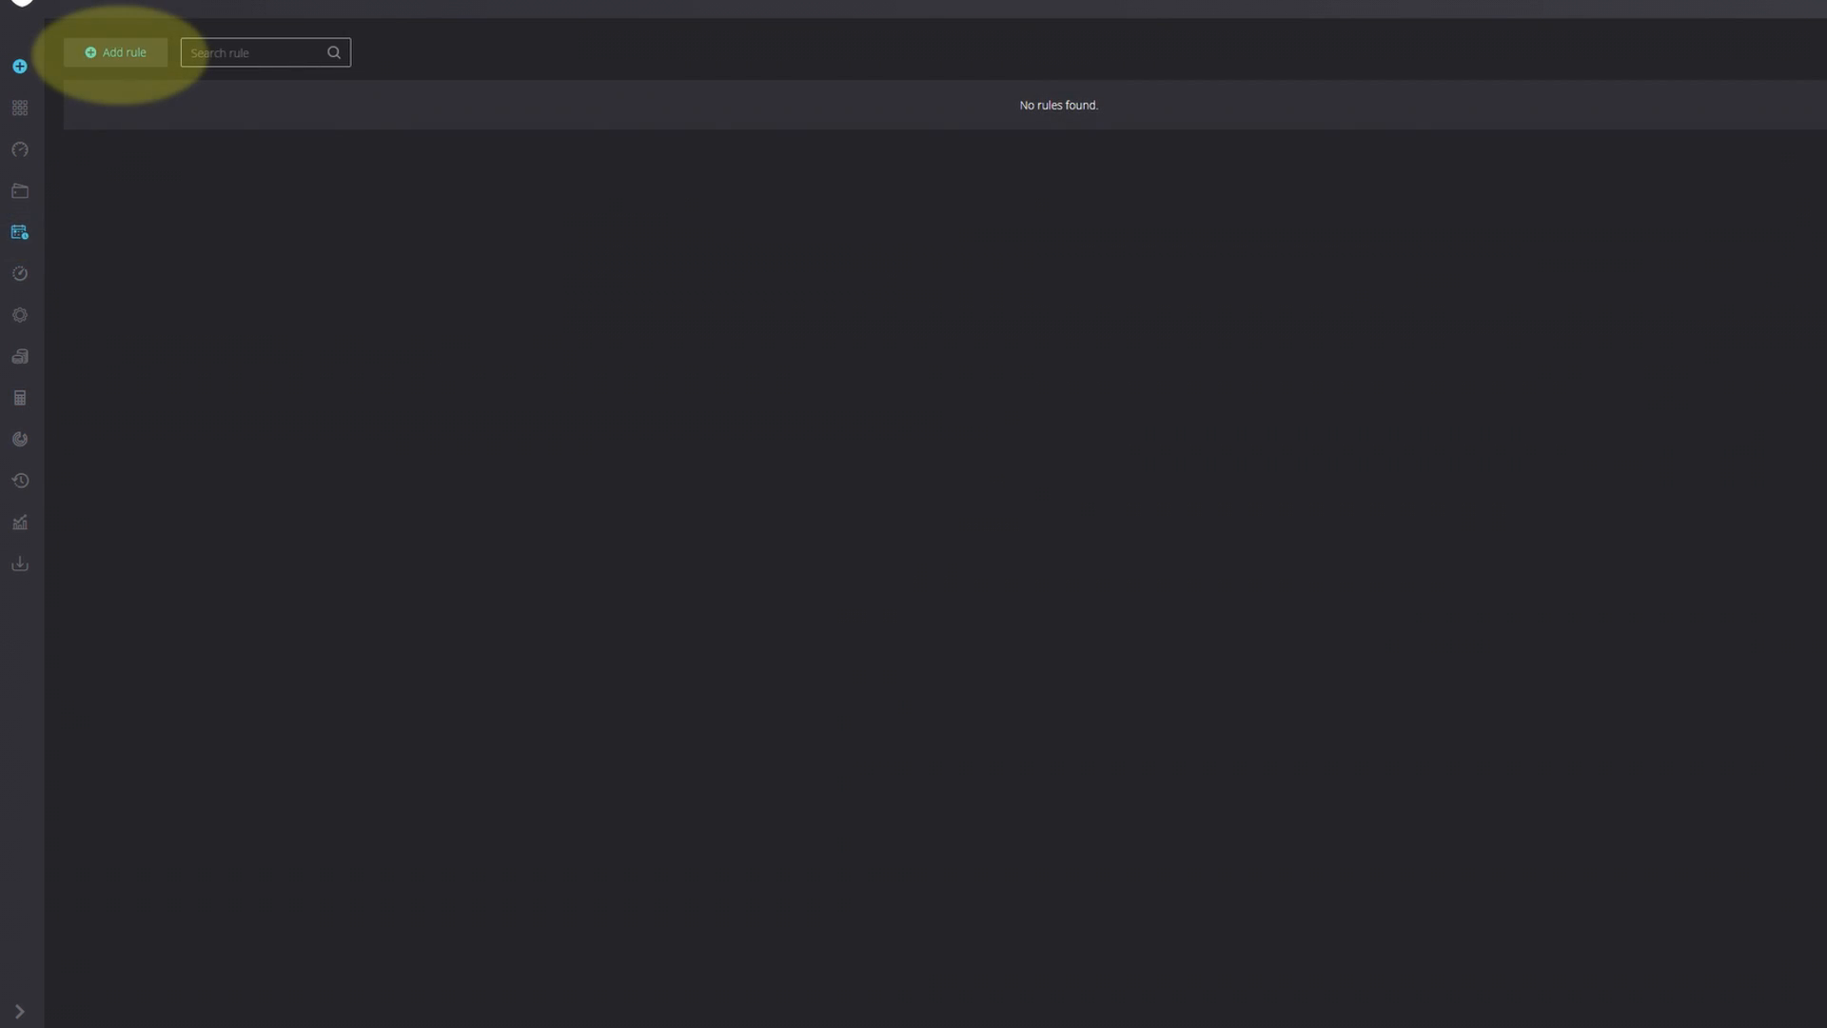
click(119, 53)
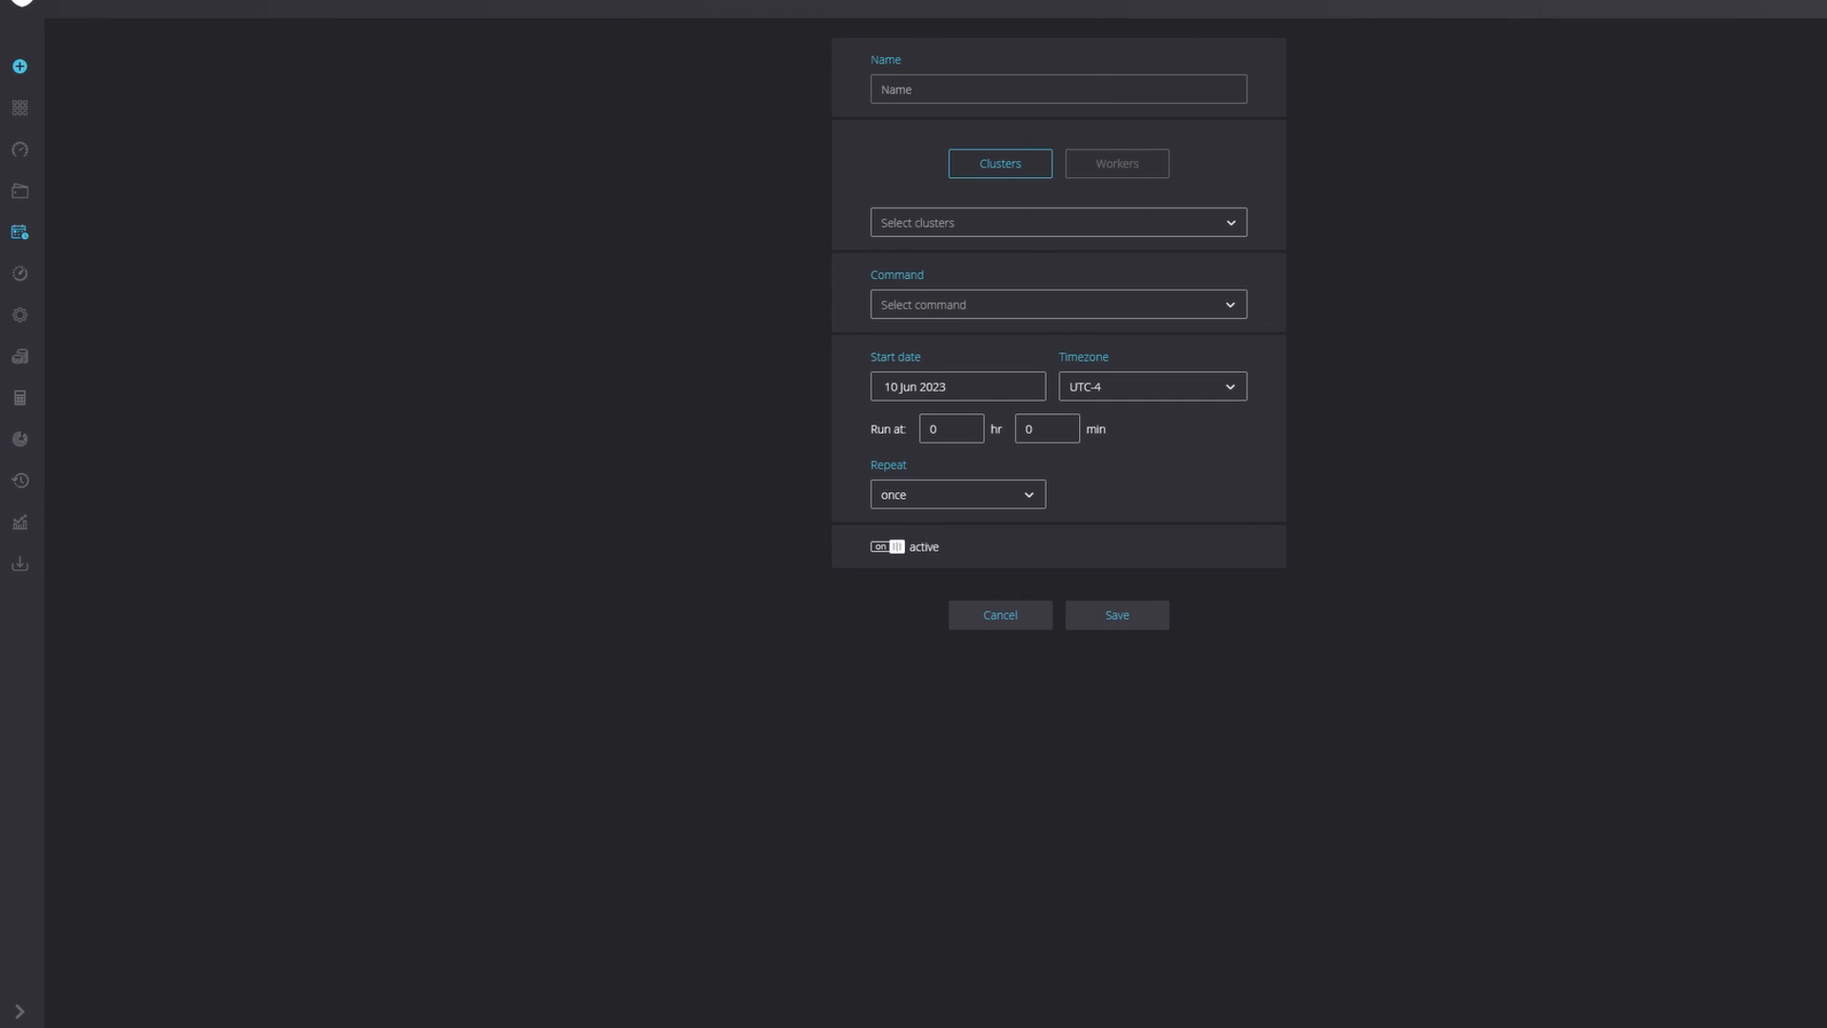
text(Sam)
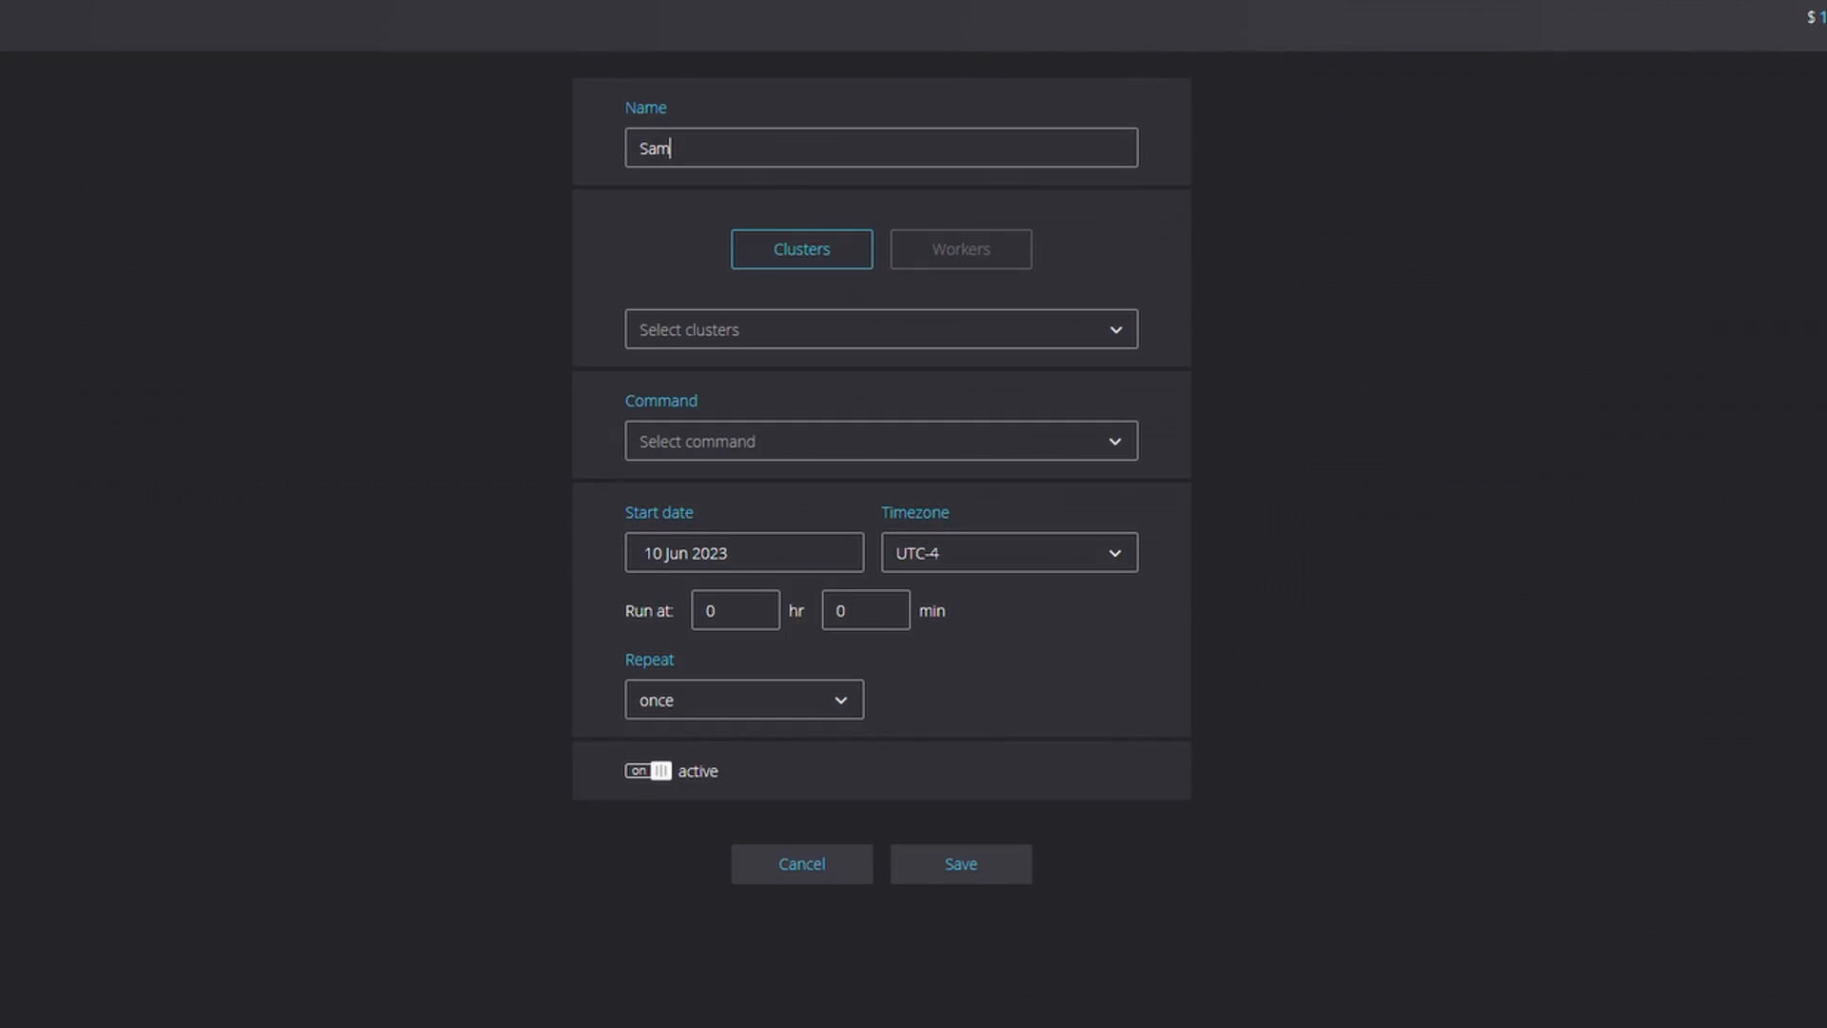
text(ple Rule)
Apply the rule to individual workers and select the Basement worker.
click(961, 249)
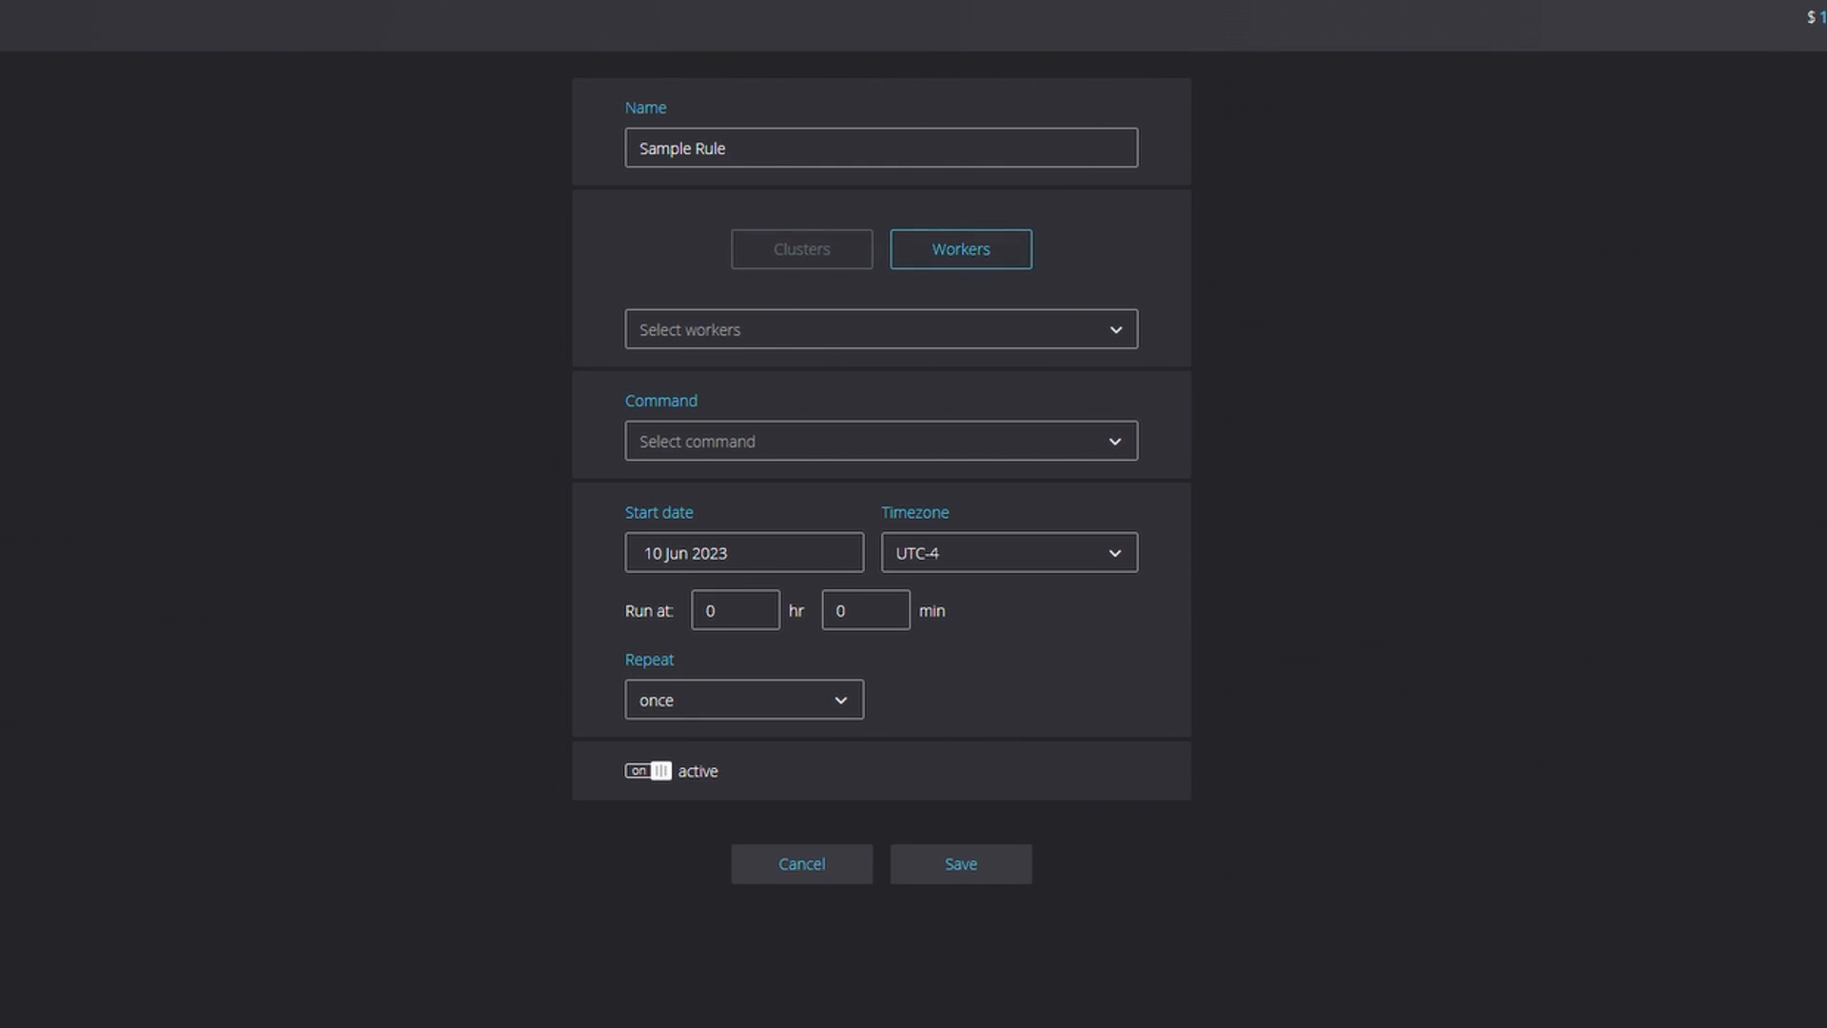
click(881, 329)
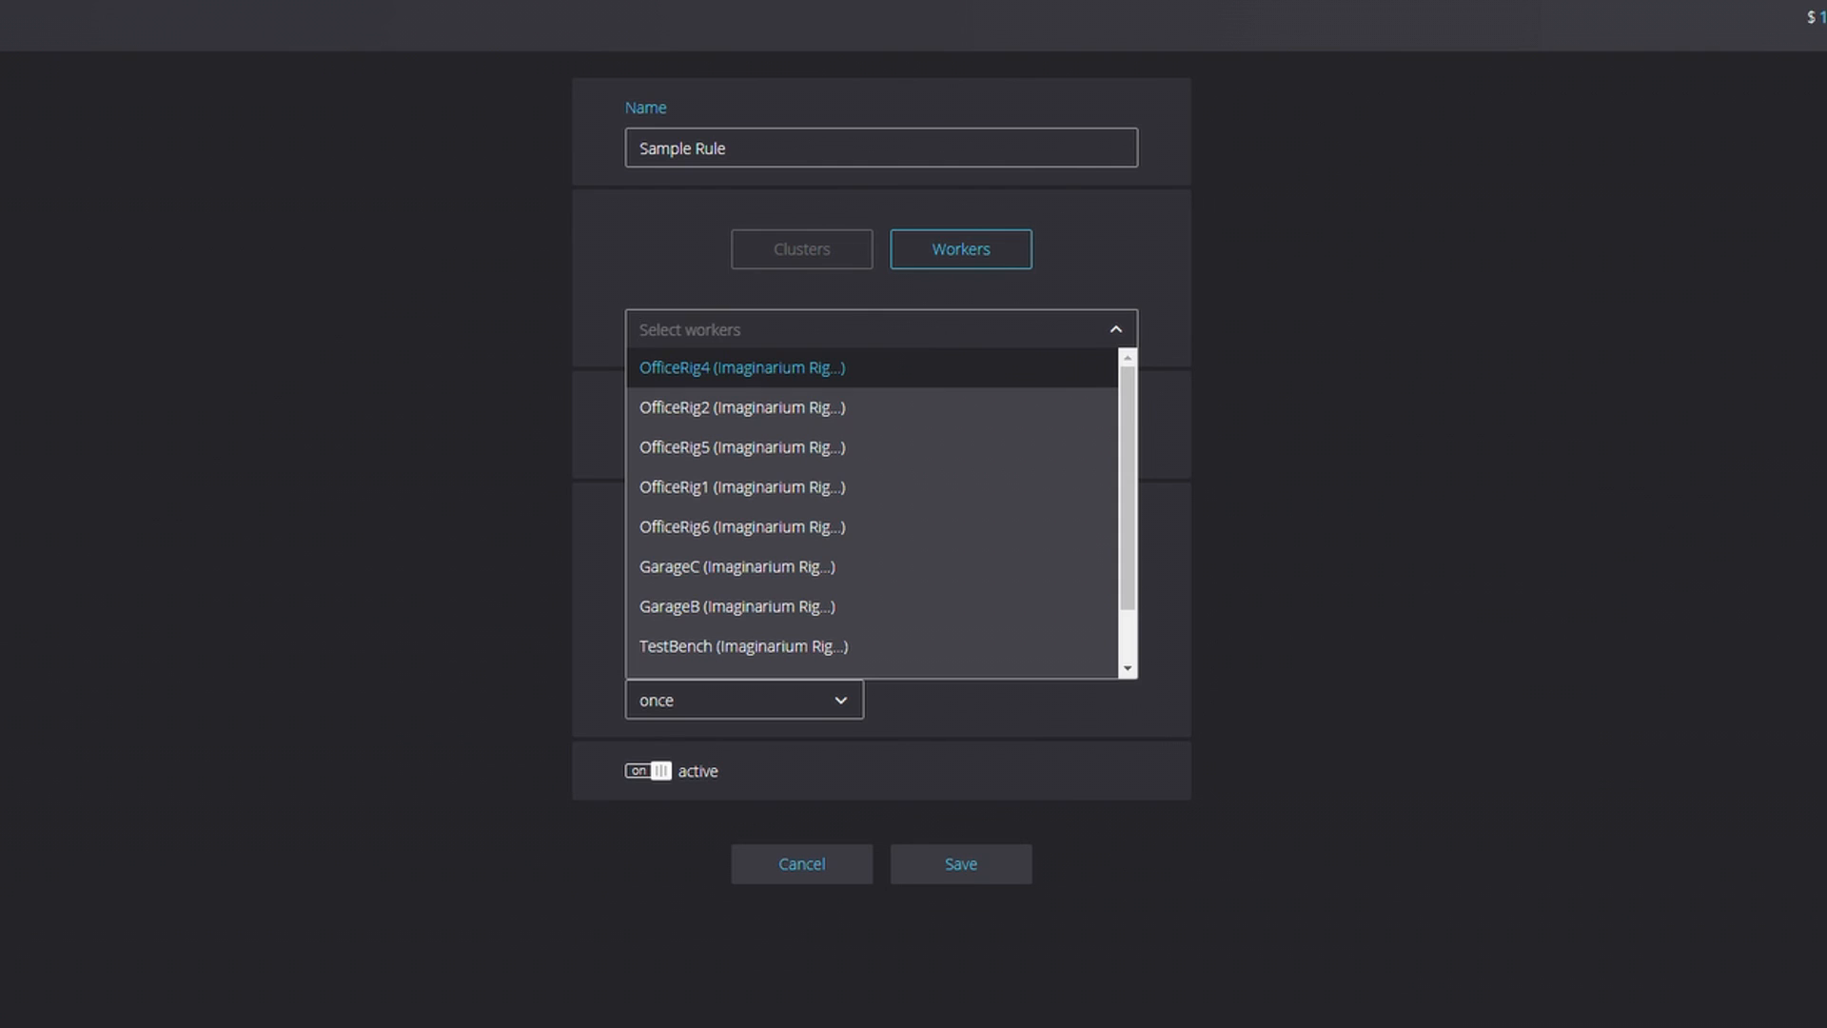
key(Down)
key(Down)
key(Down)
key(Down)
key(Down)
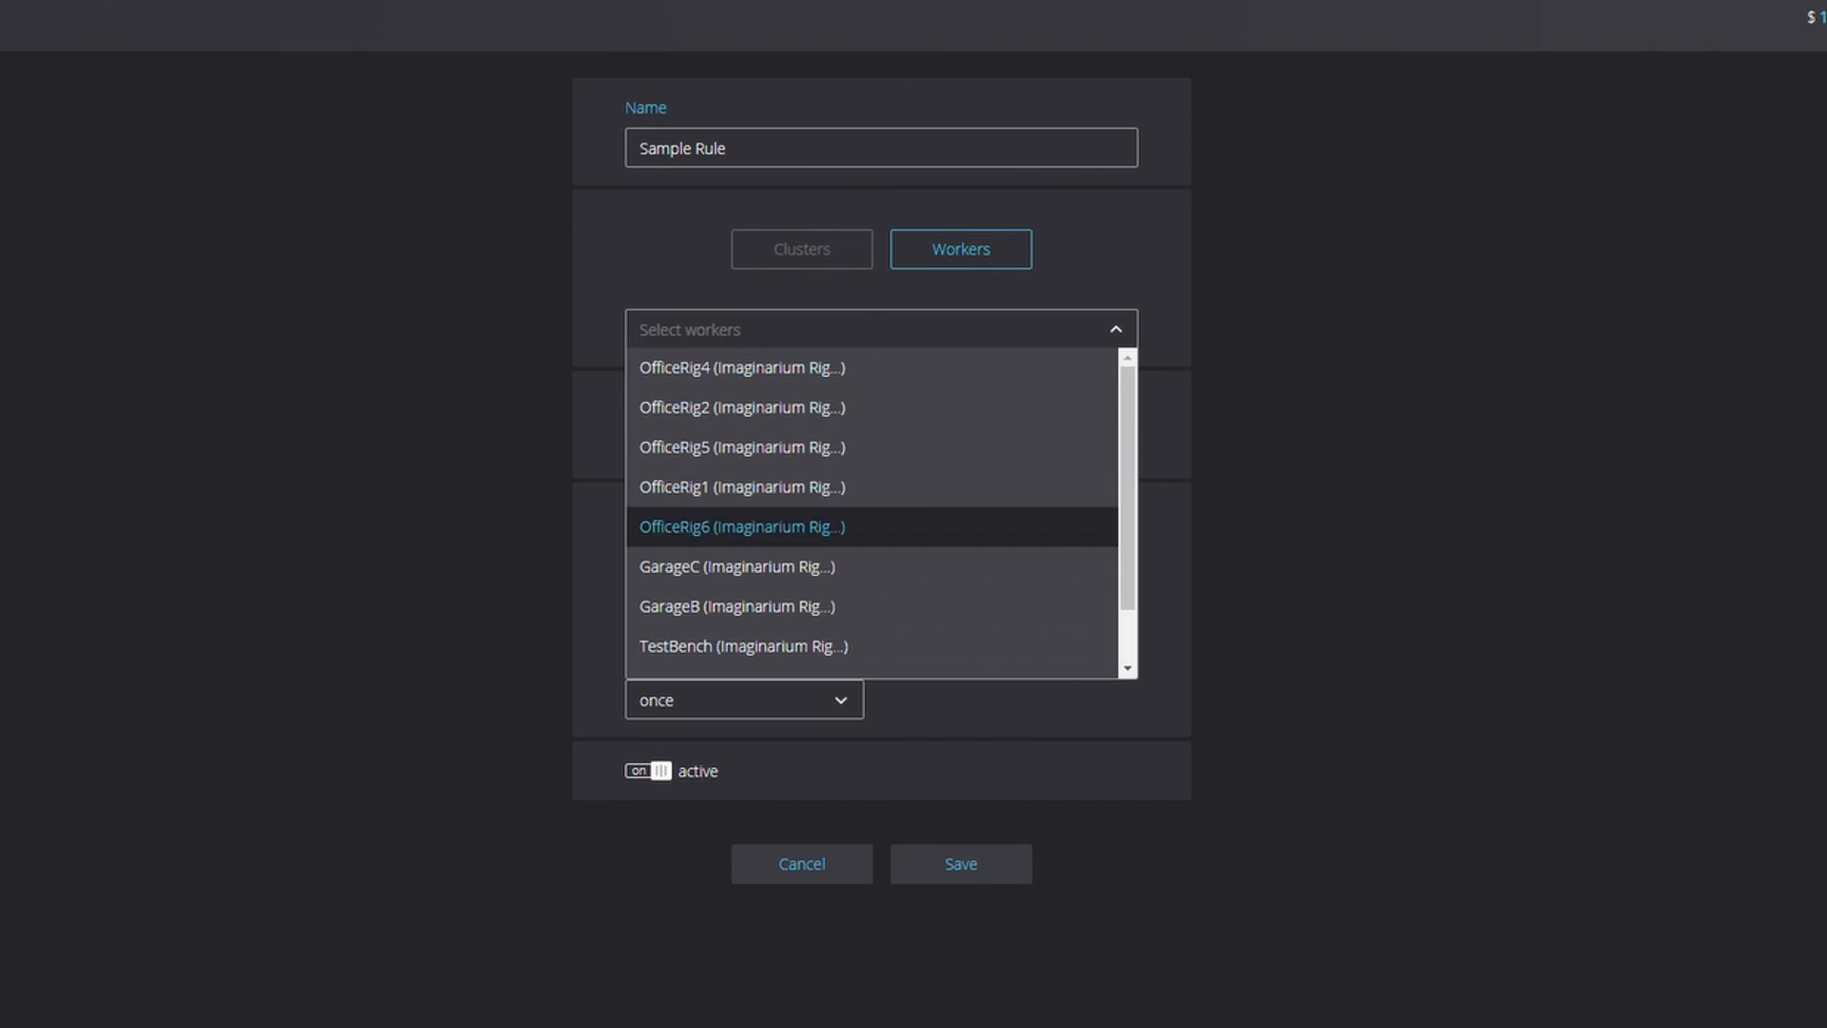
key(Down)
key(Down)
key(Down)
key(Down)
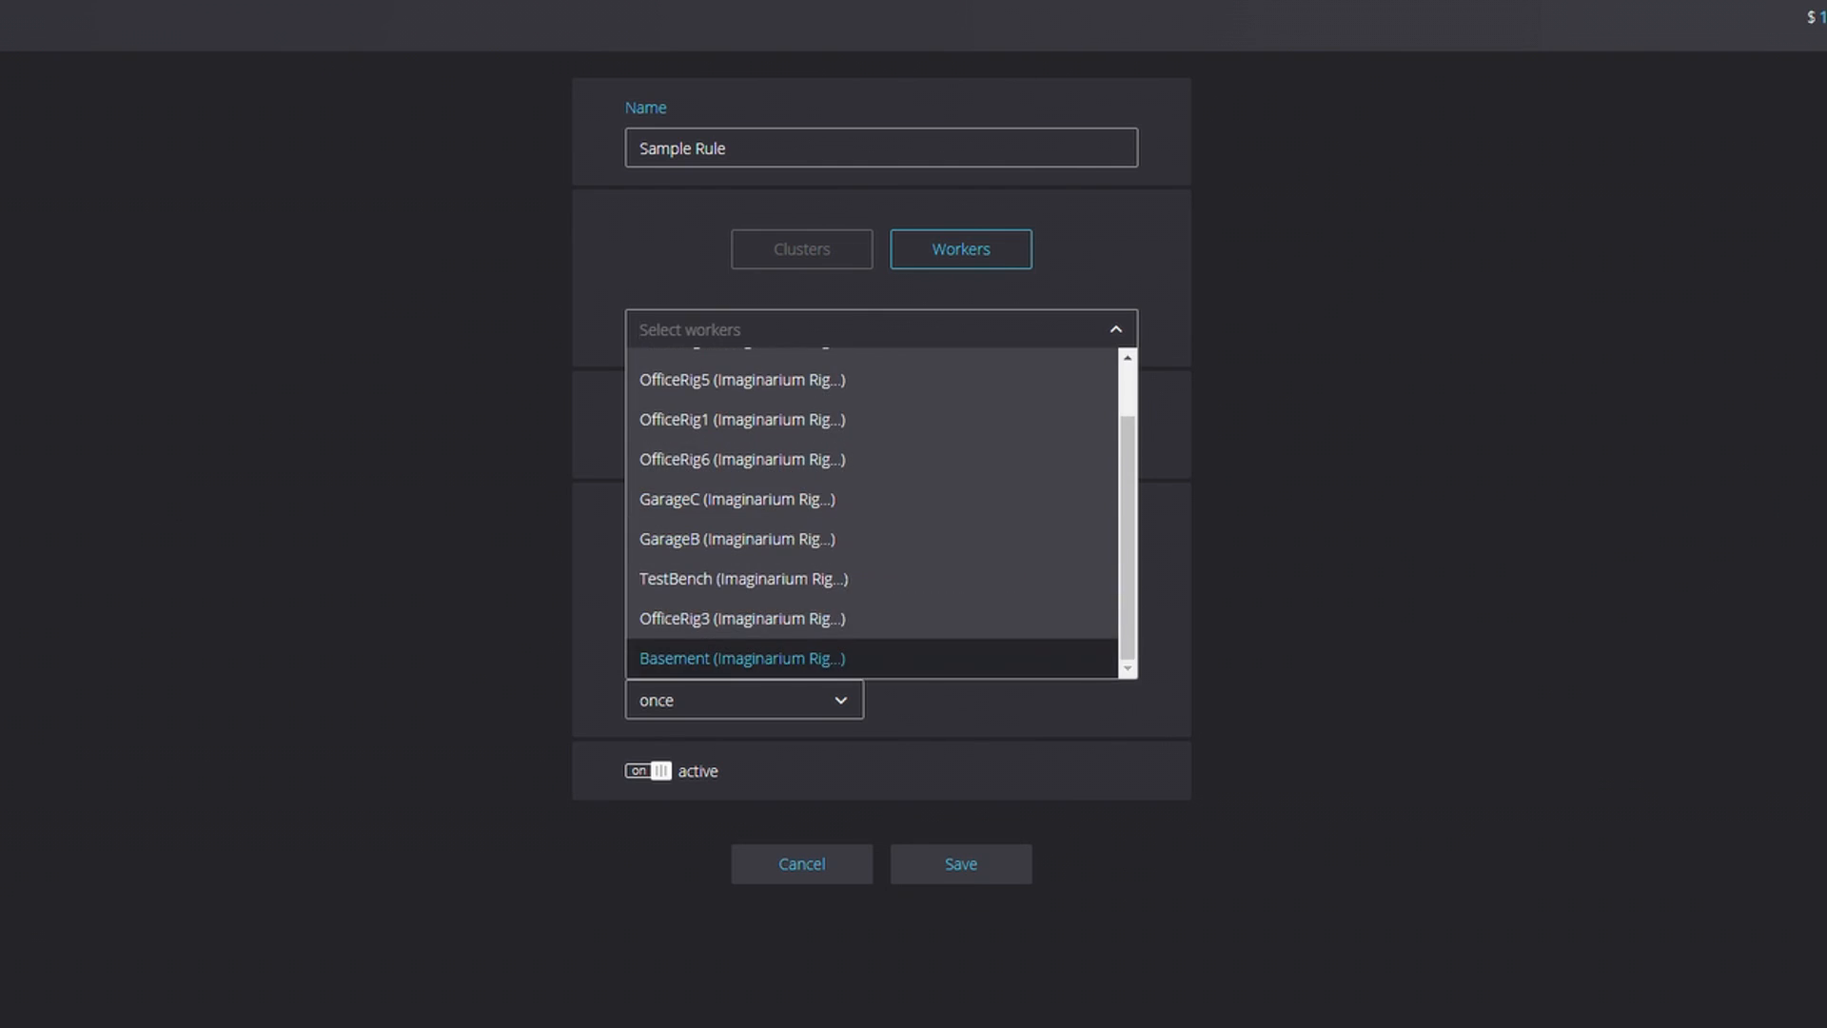
key(Return)
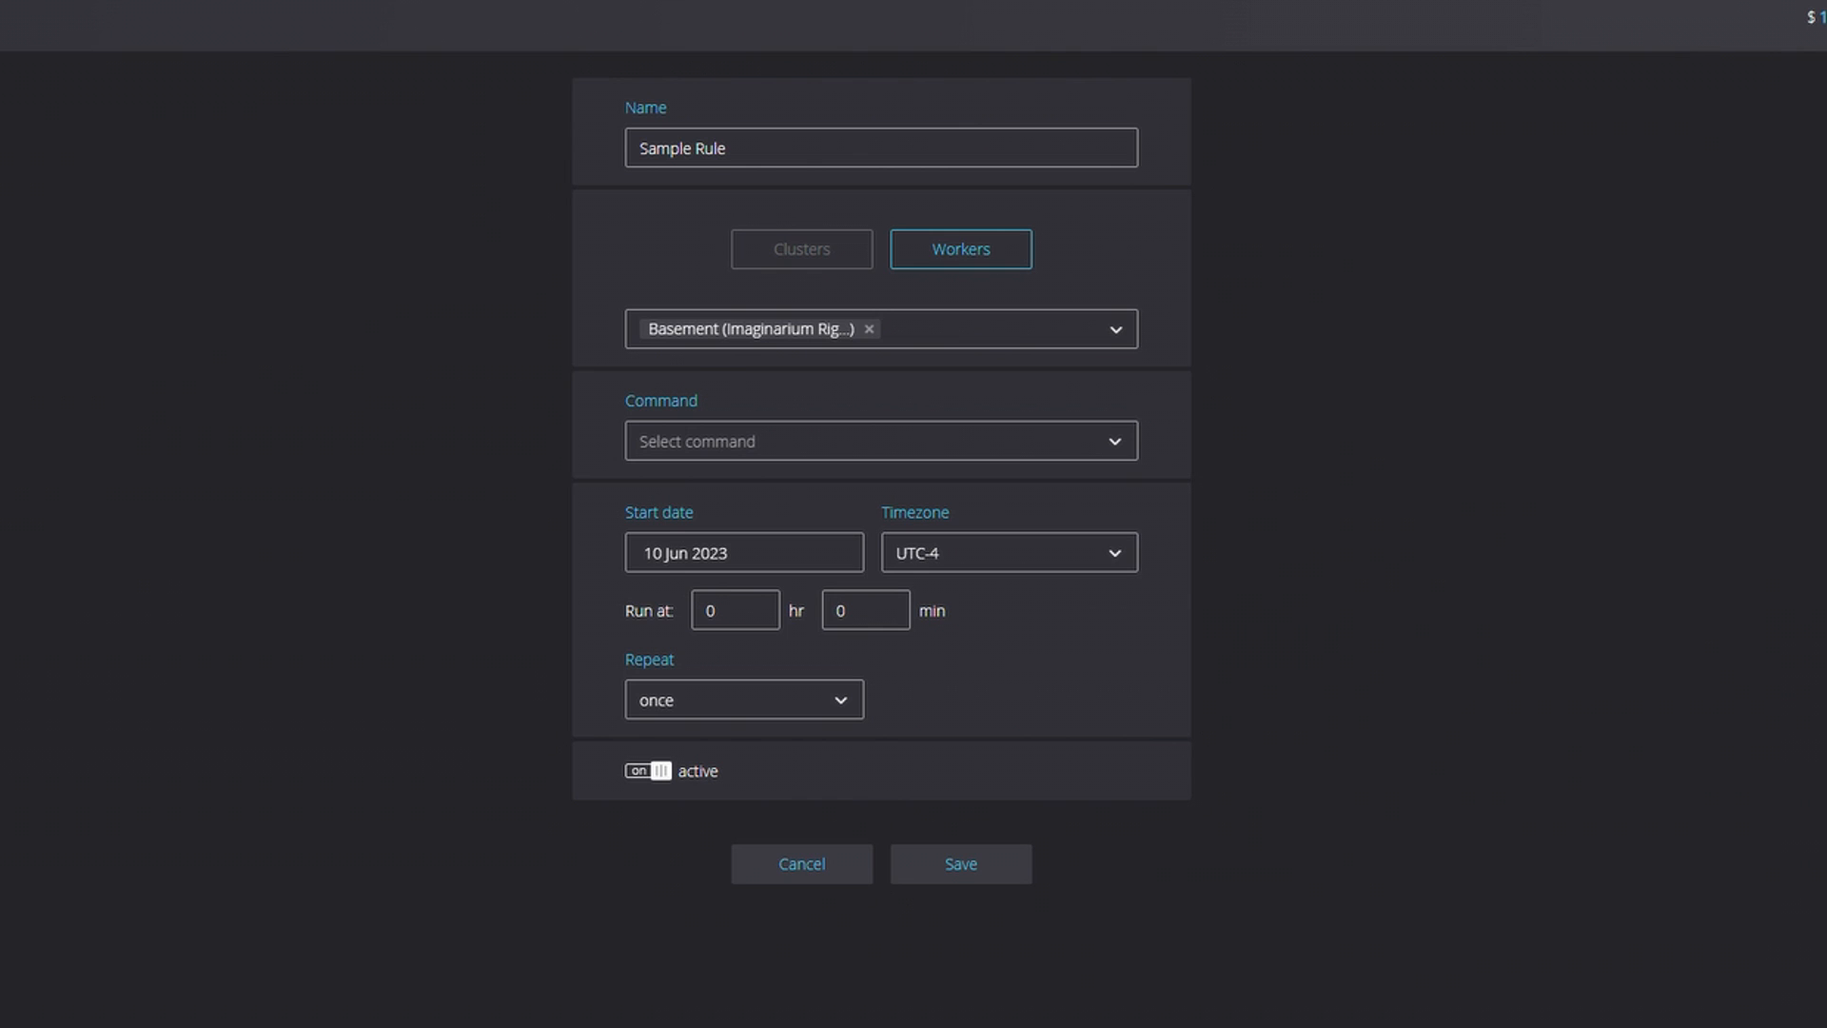
Set the rule's command to stop and keep 10 Jun 2023 as the start date.
click(881, 441)
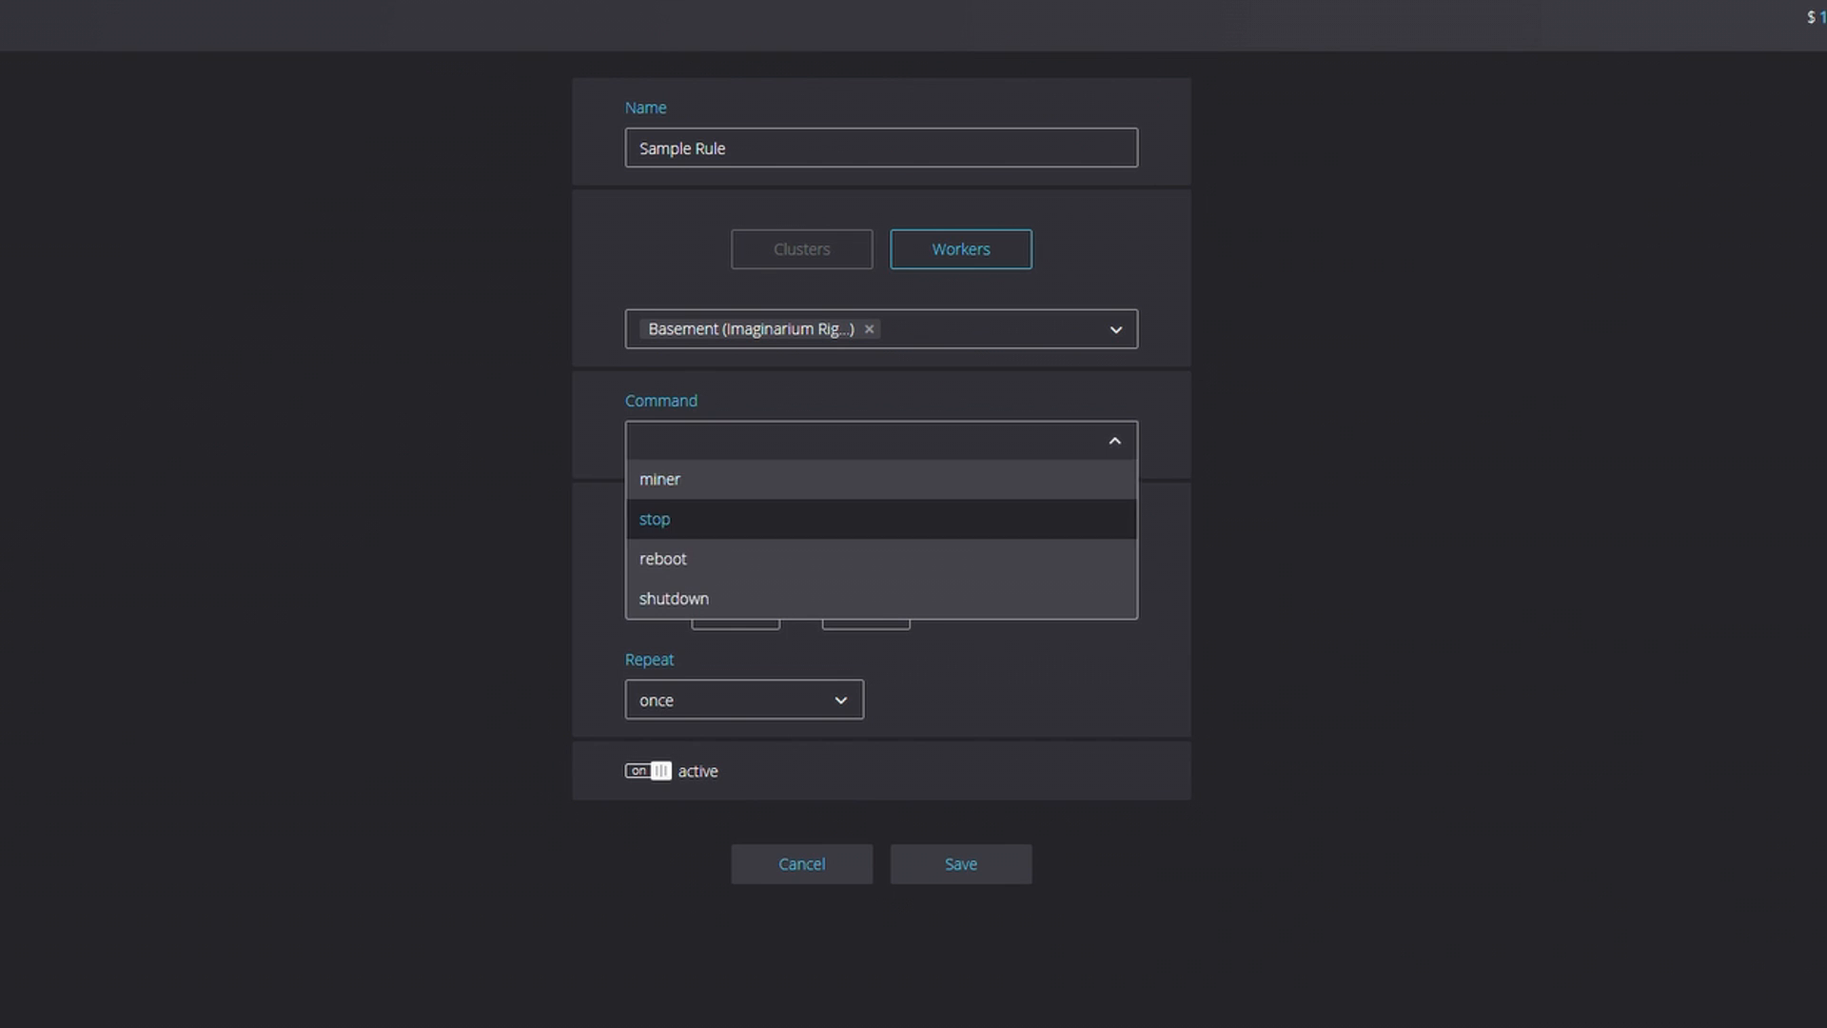
key(Return)
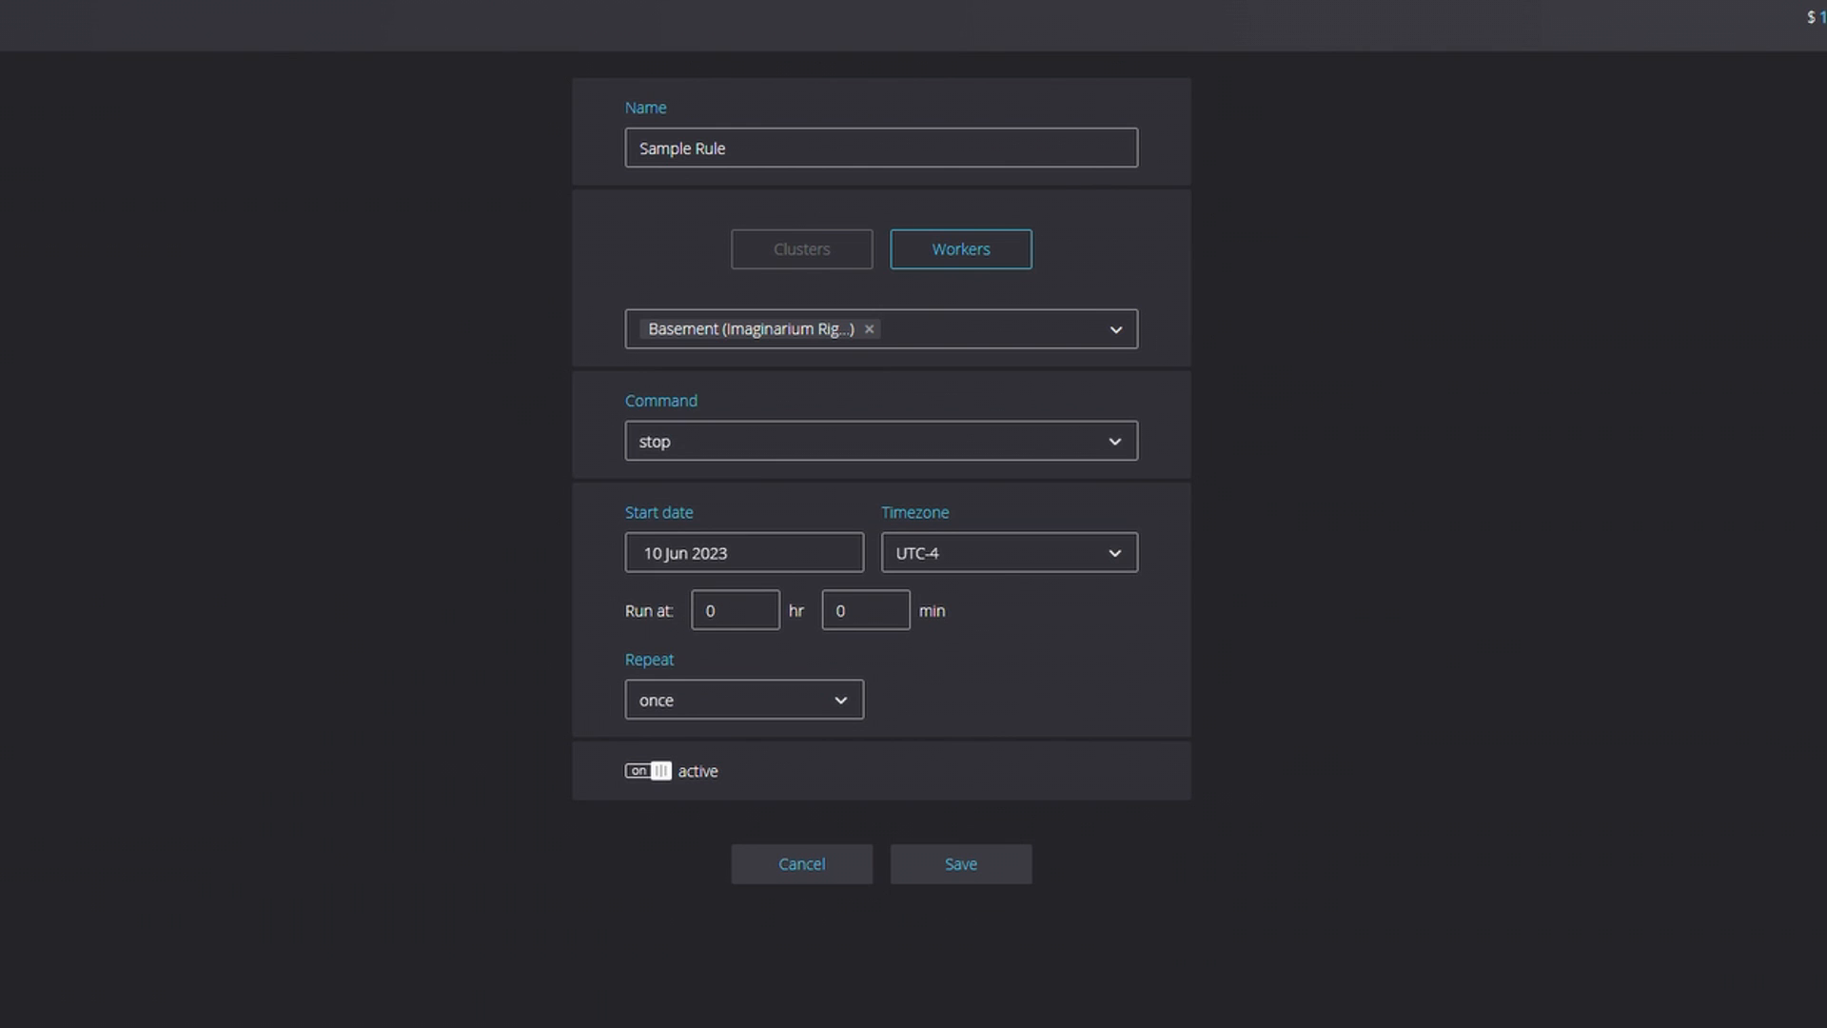
click(744, 553)
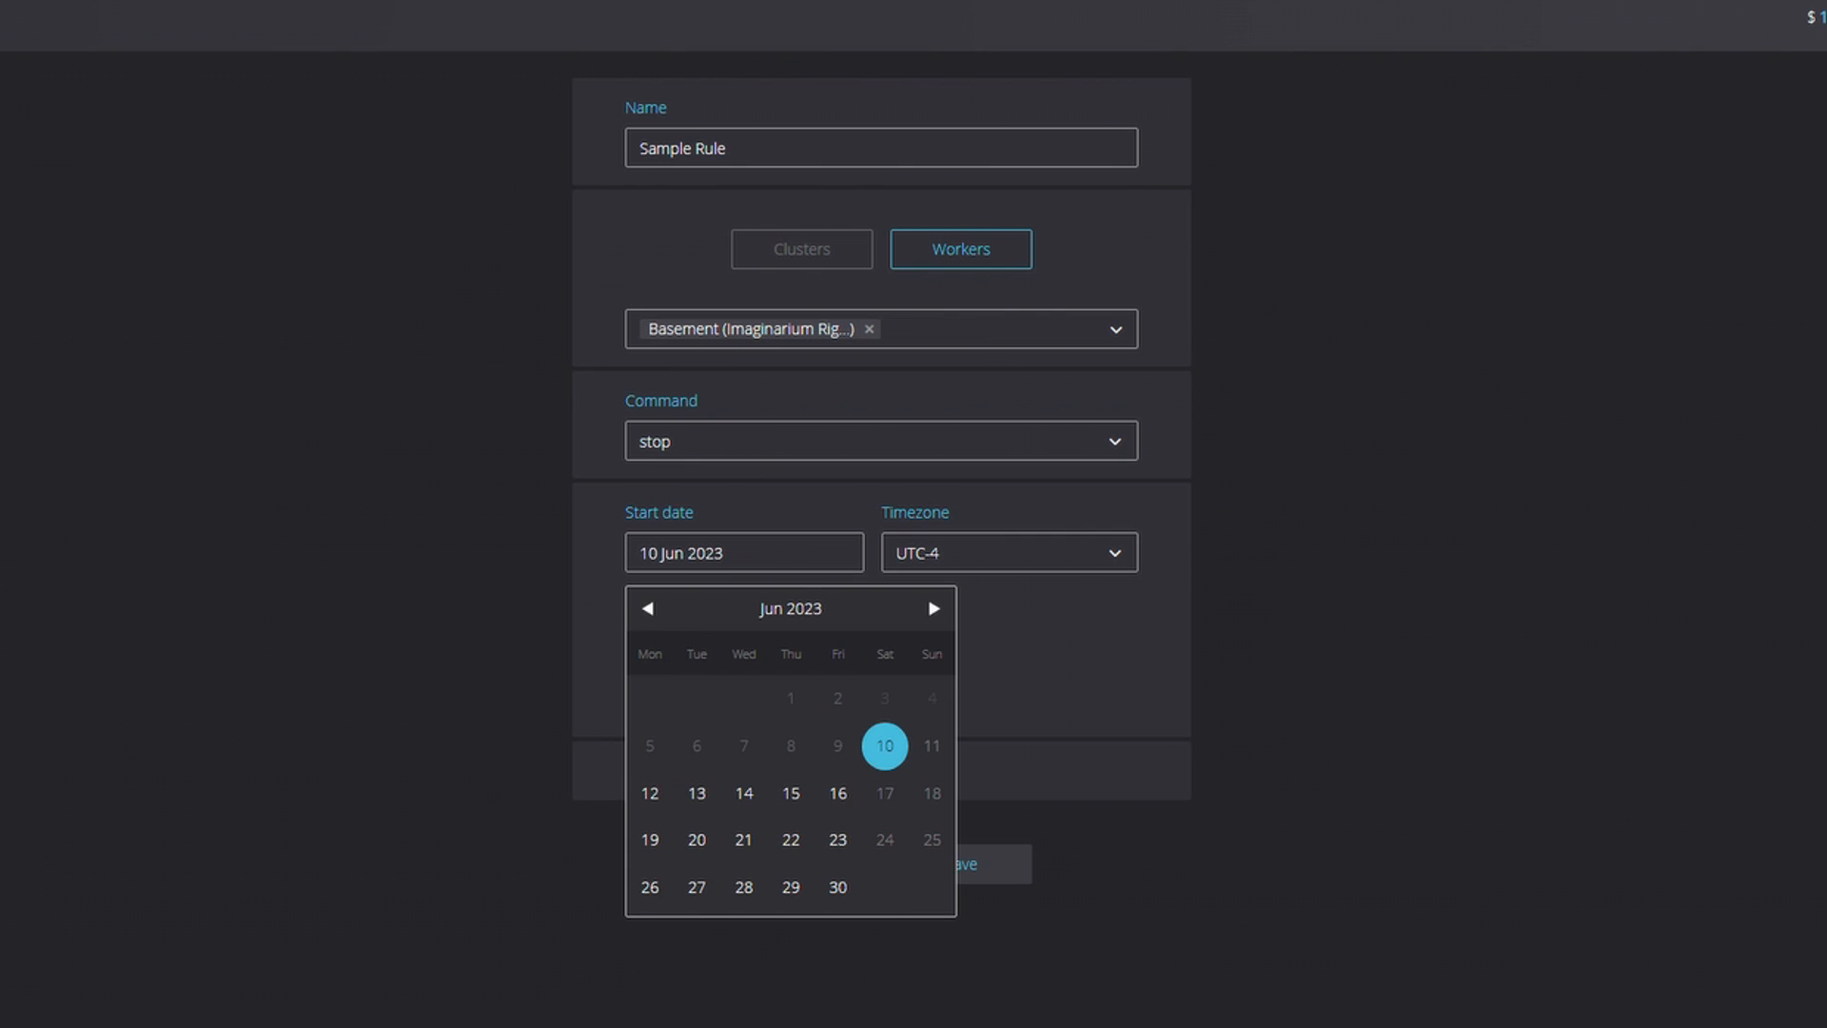
key(Escape)
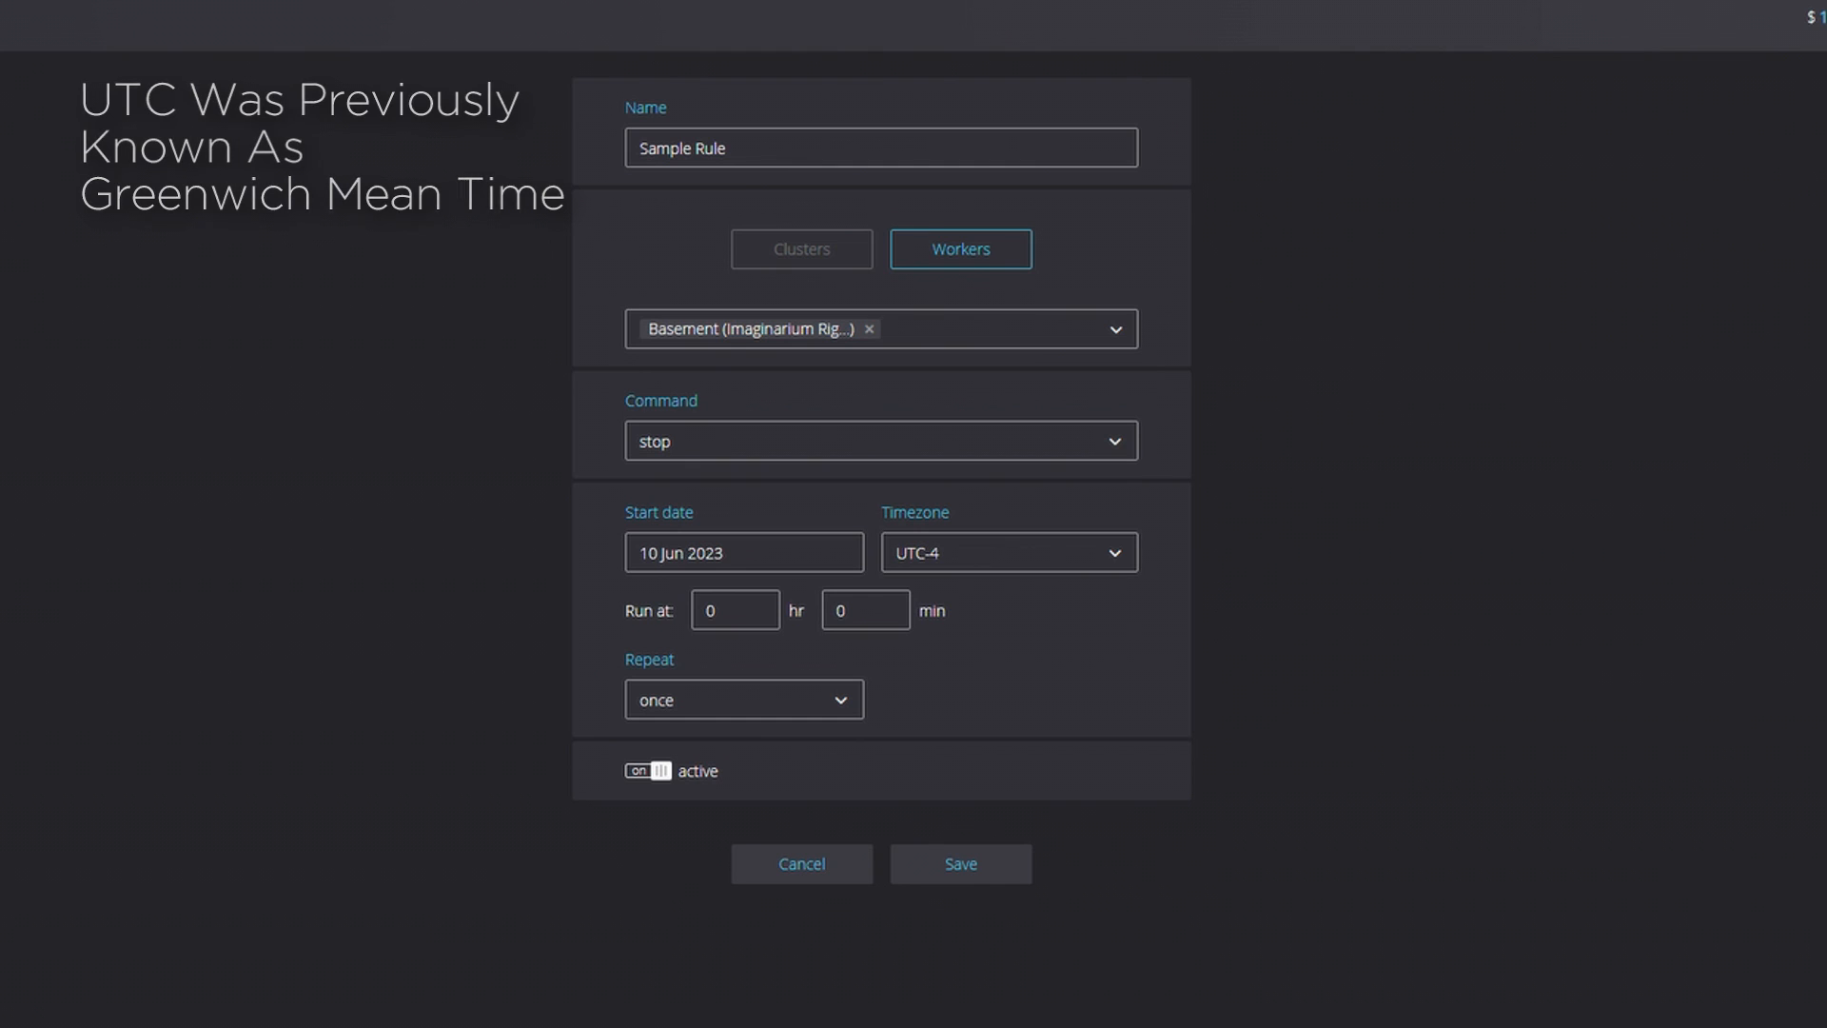
Set the rule's timezone to UTC-5 and its run time to hour 14.
click(1010, 553)
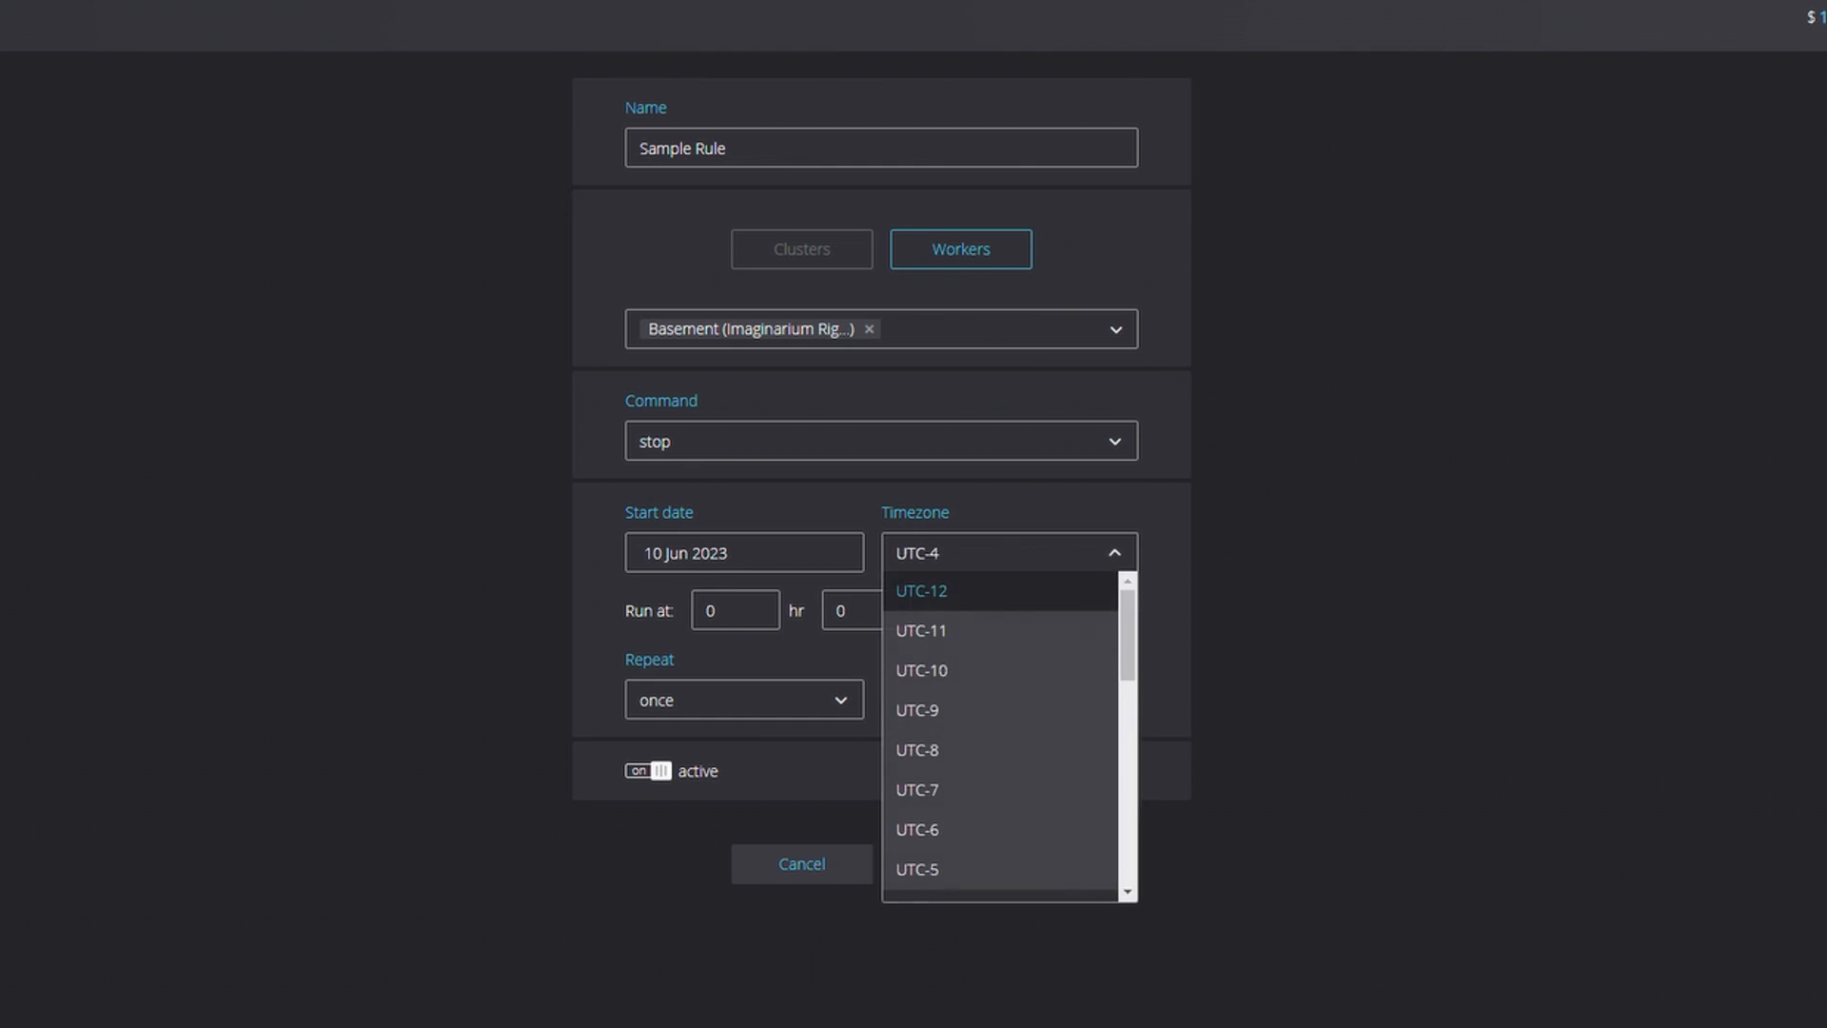
drag(1128, 635, 1128, 699)
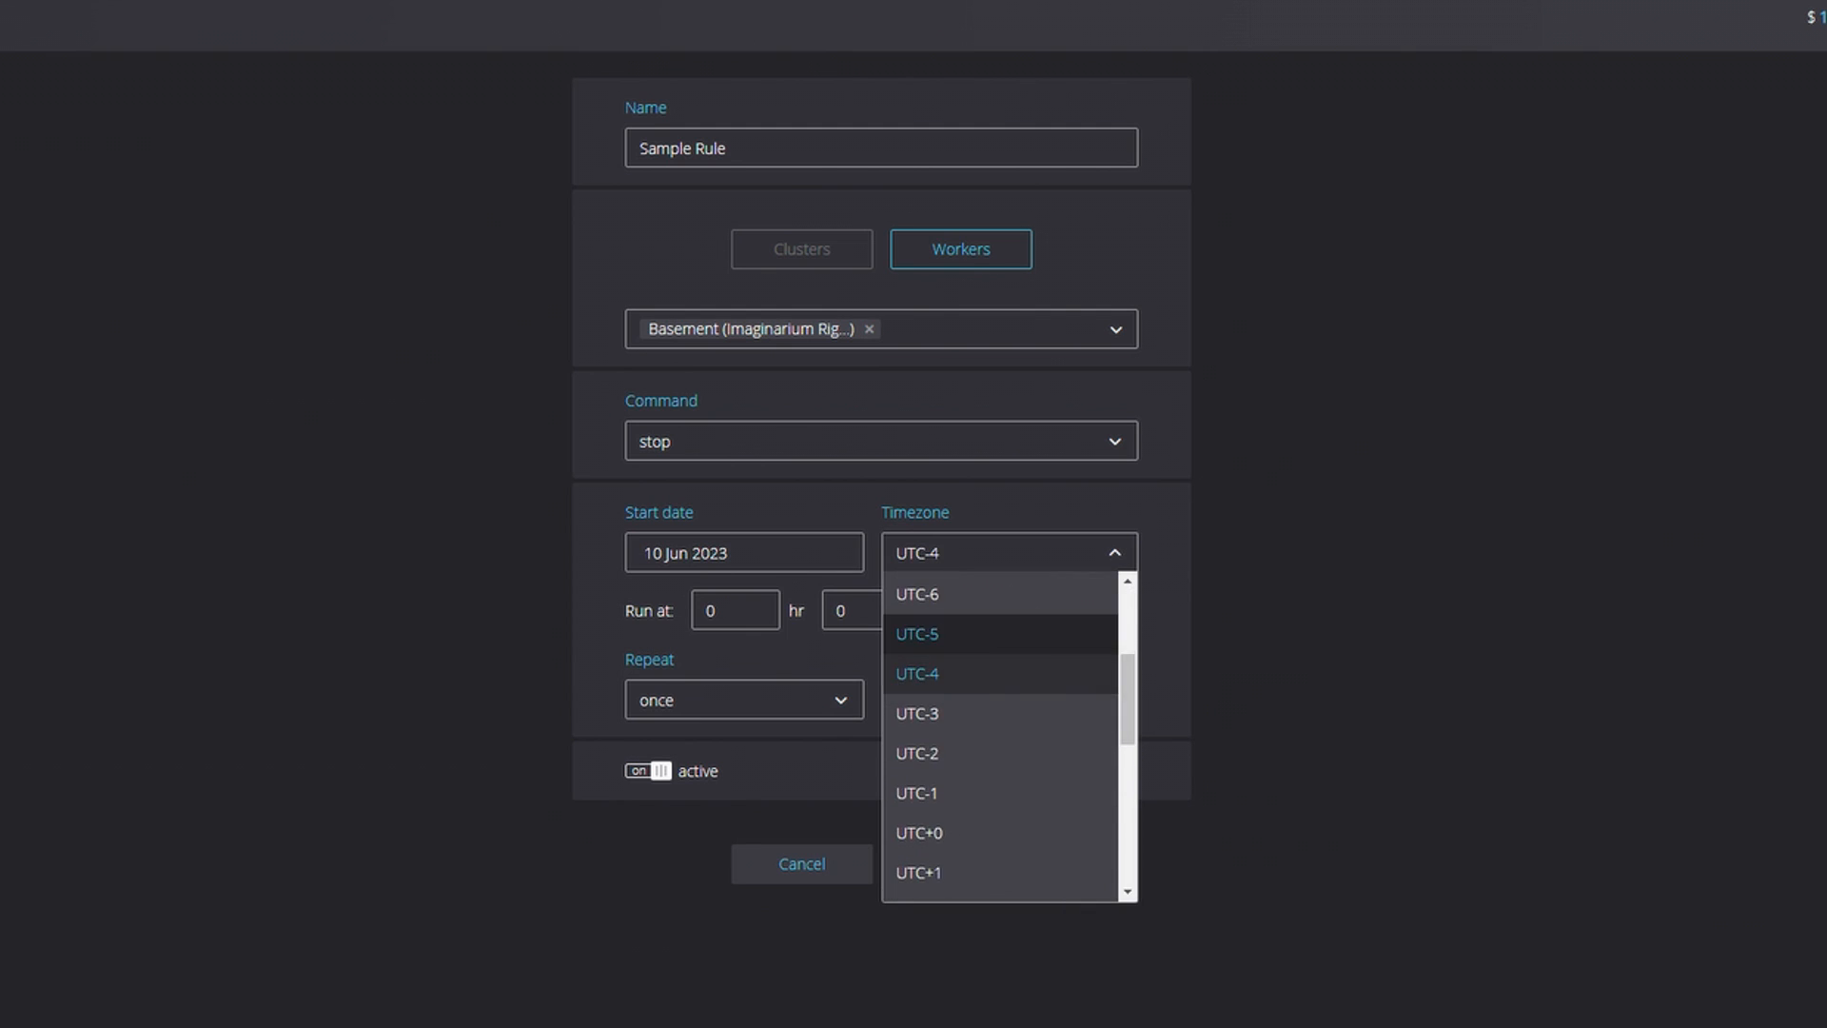
click(942, 633)
key(Tab)
text(14)
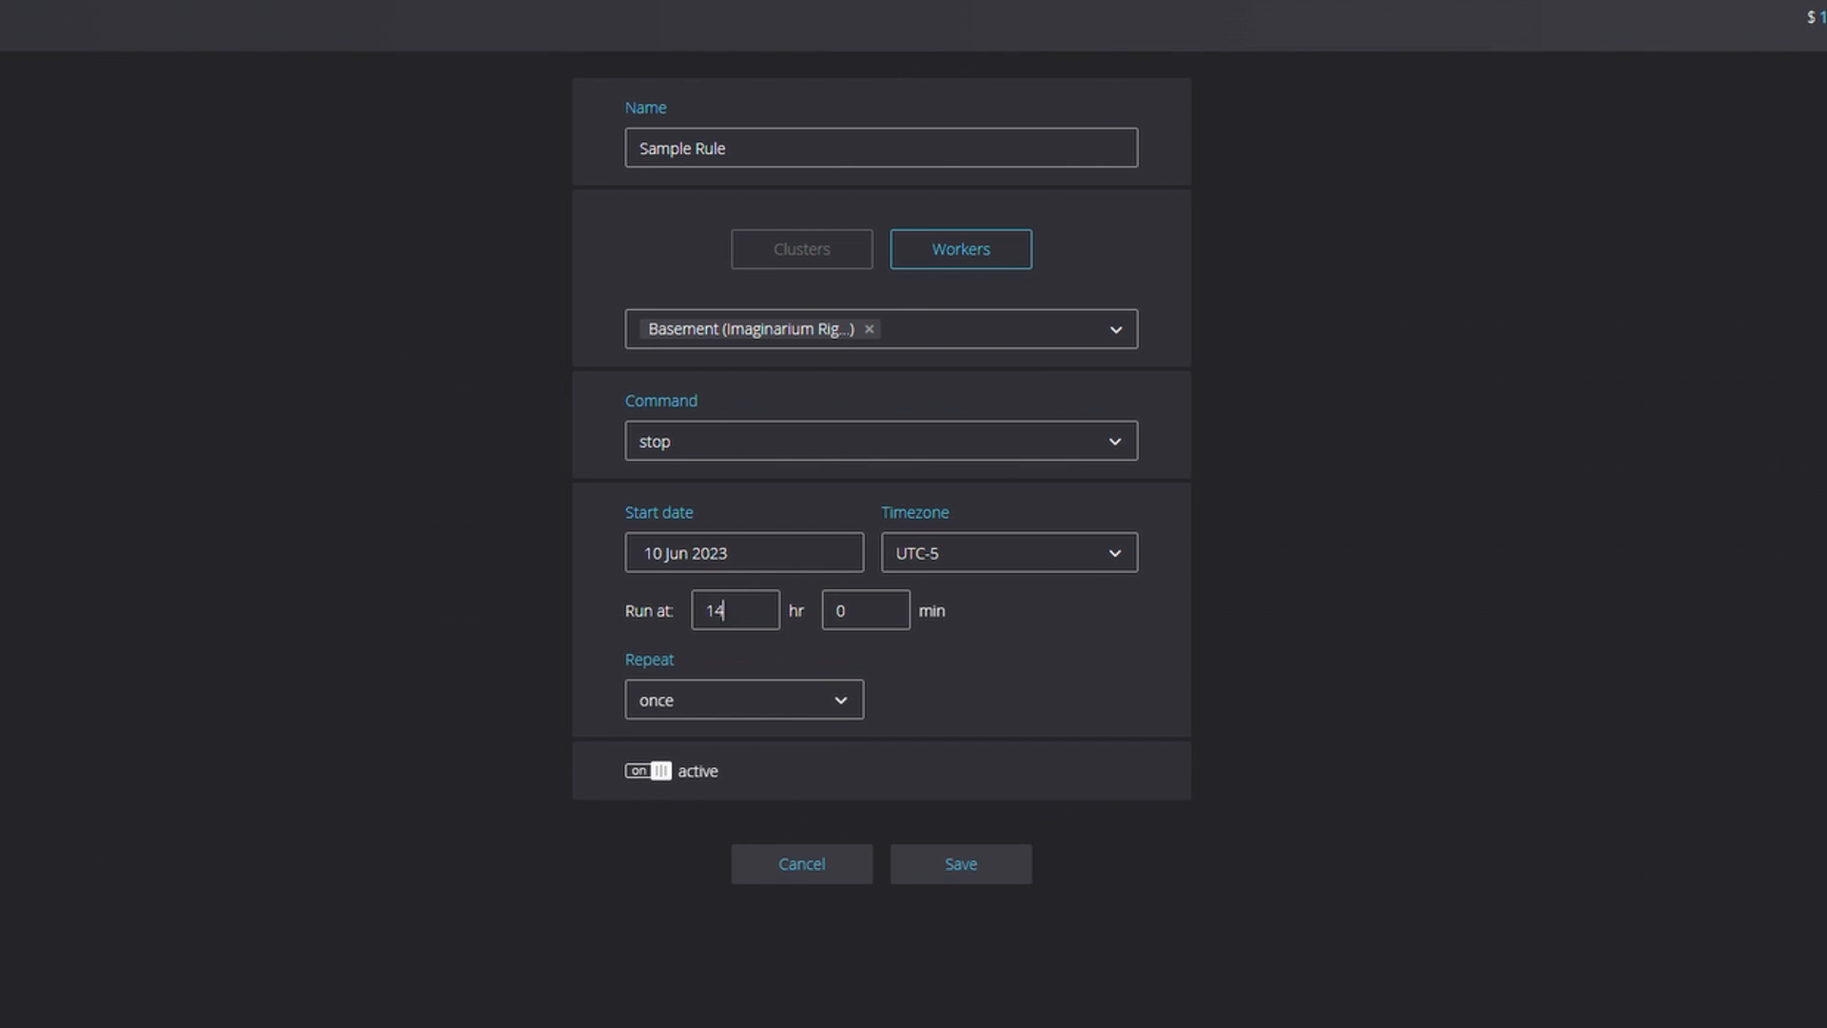
Make the rule repeat weekly on Monday, Tuesday, Wednesday, Thursday and Friday.
click(744, 700)
key(Down)
key(Down)
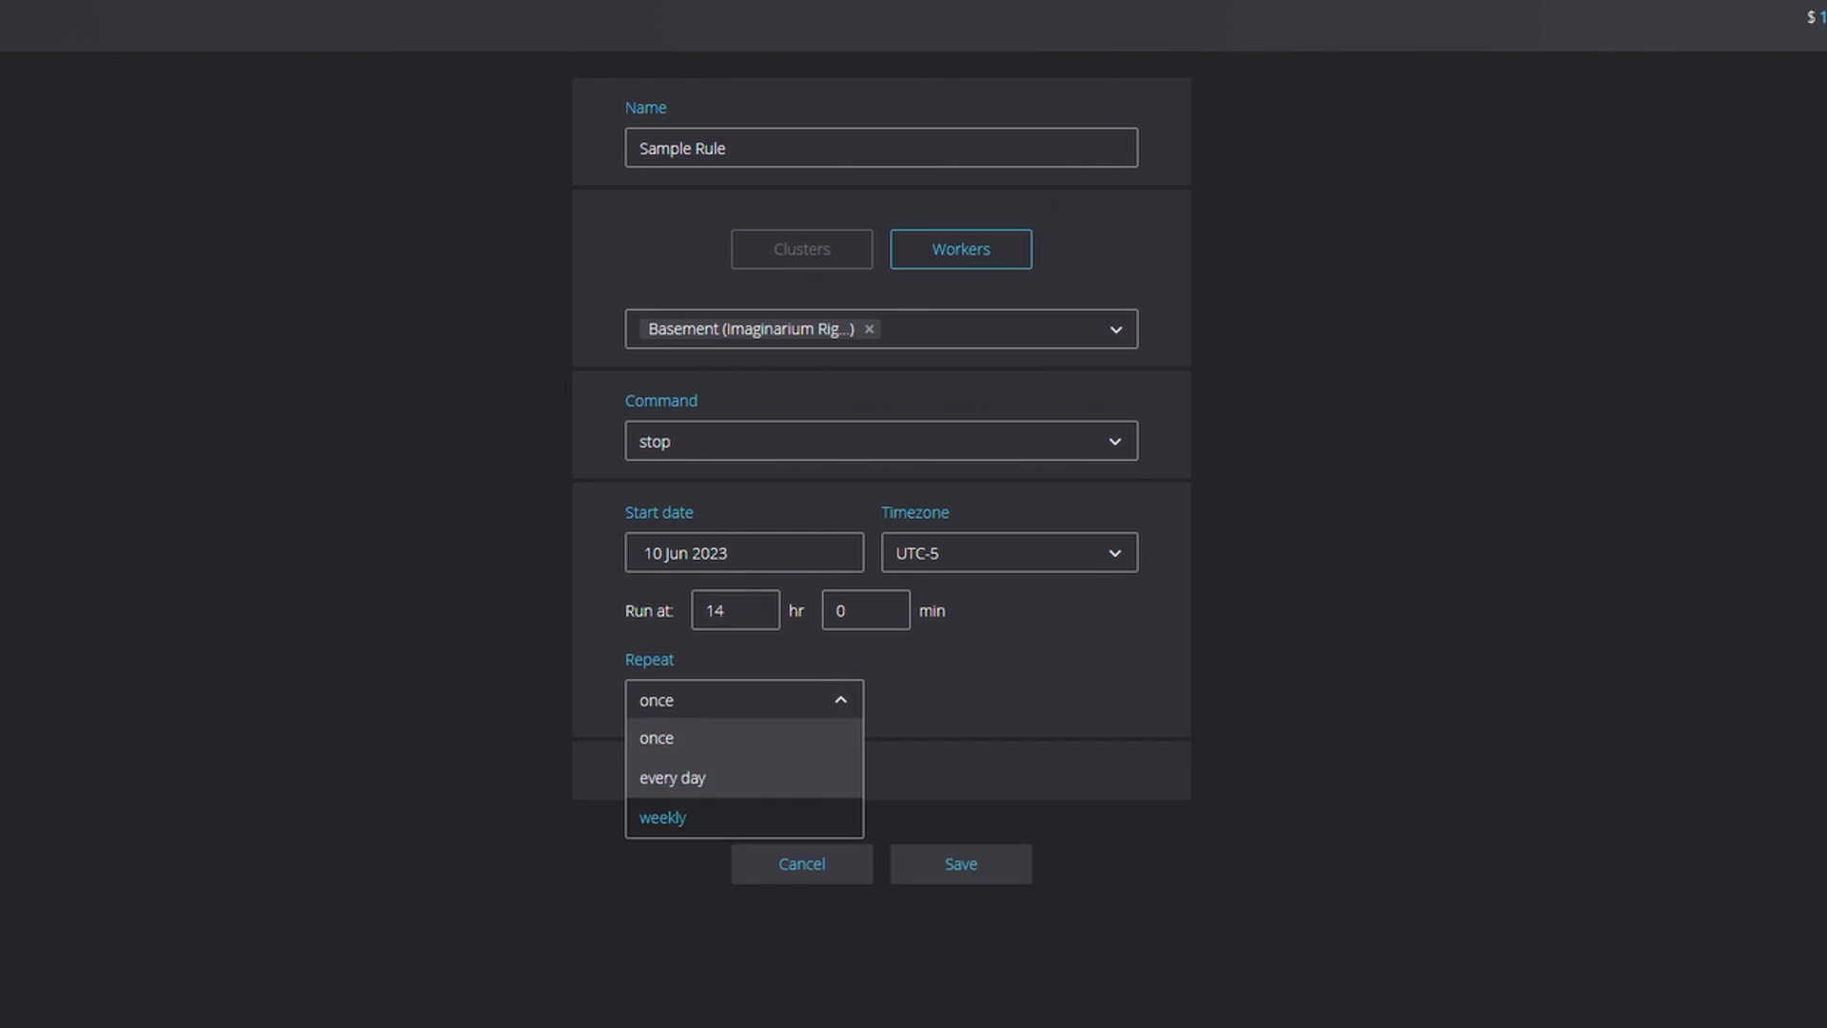
key(Return)
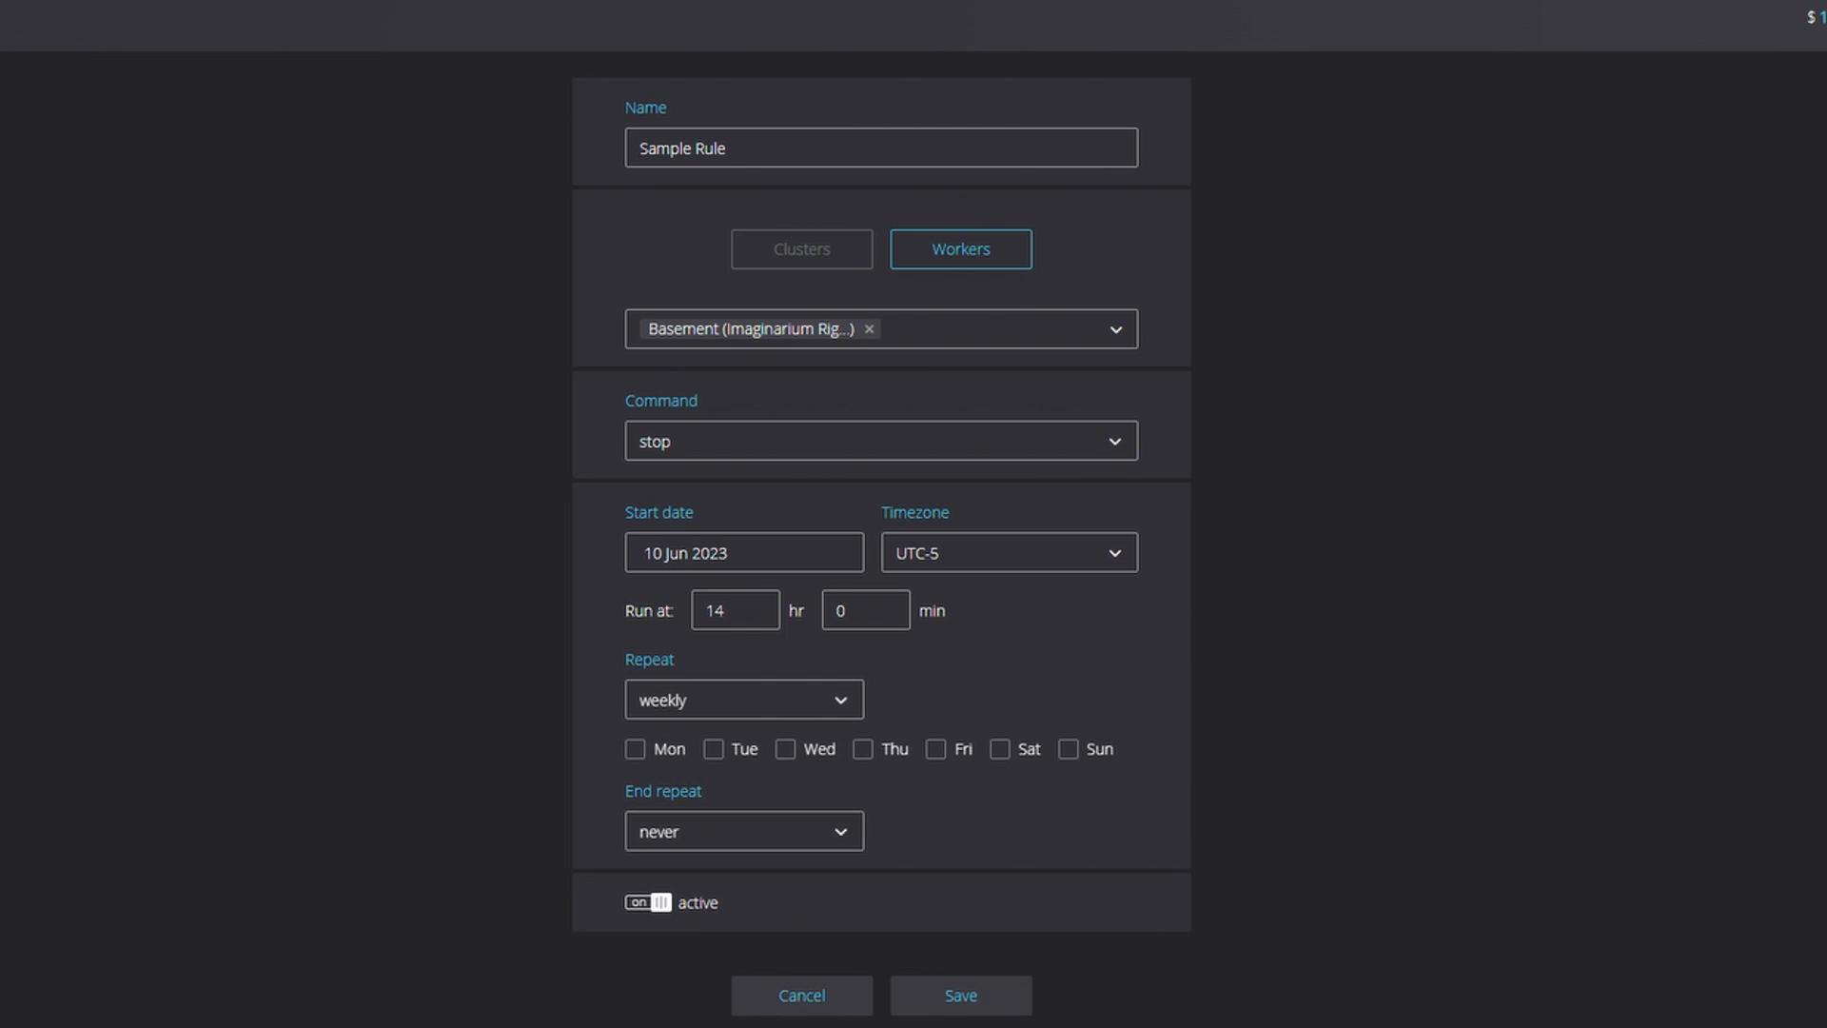
click(635, 749)
click(714, 749)
click(785, 749)
click(863, 749)
click(935, 749)
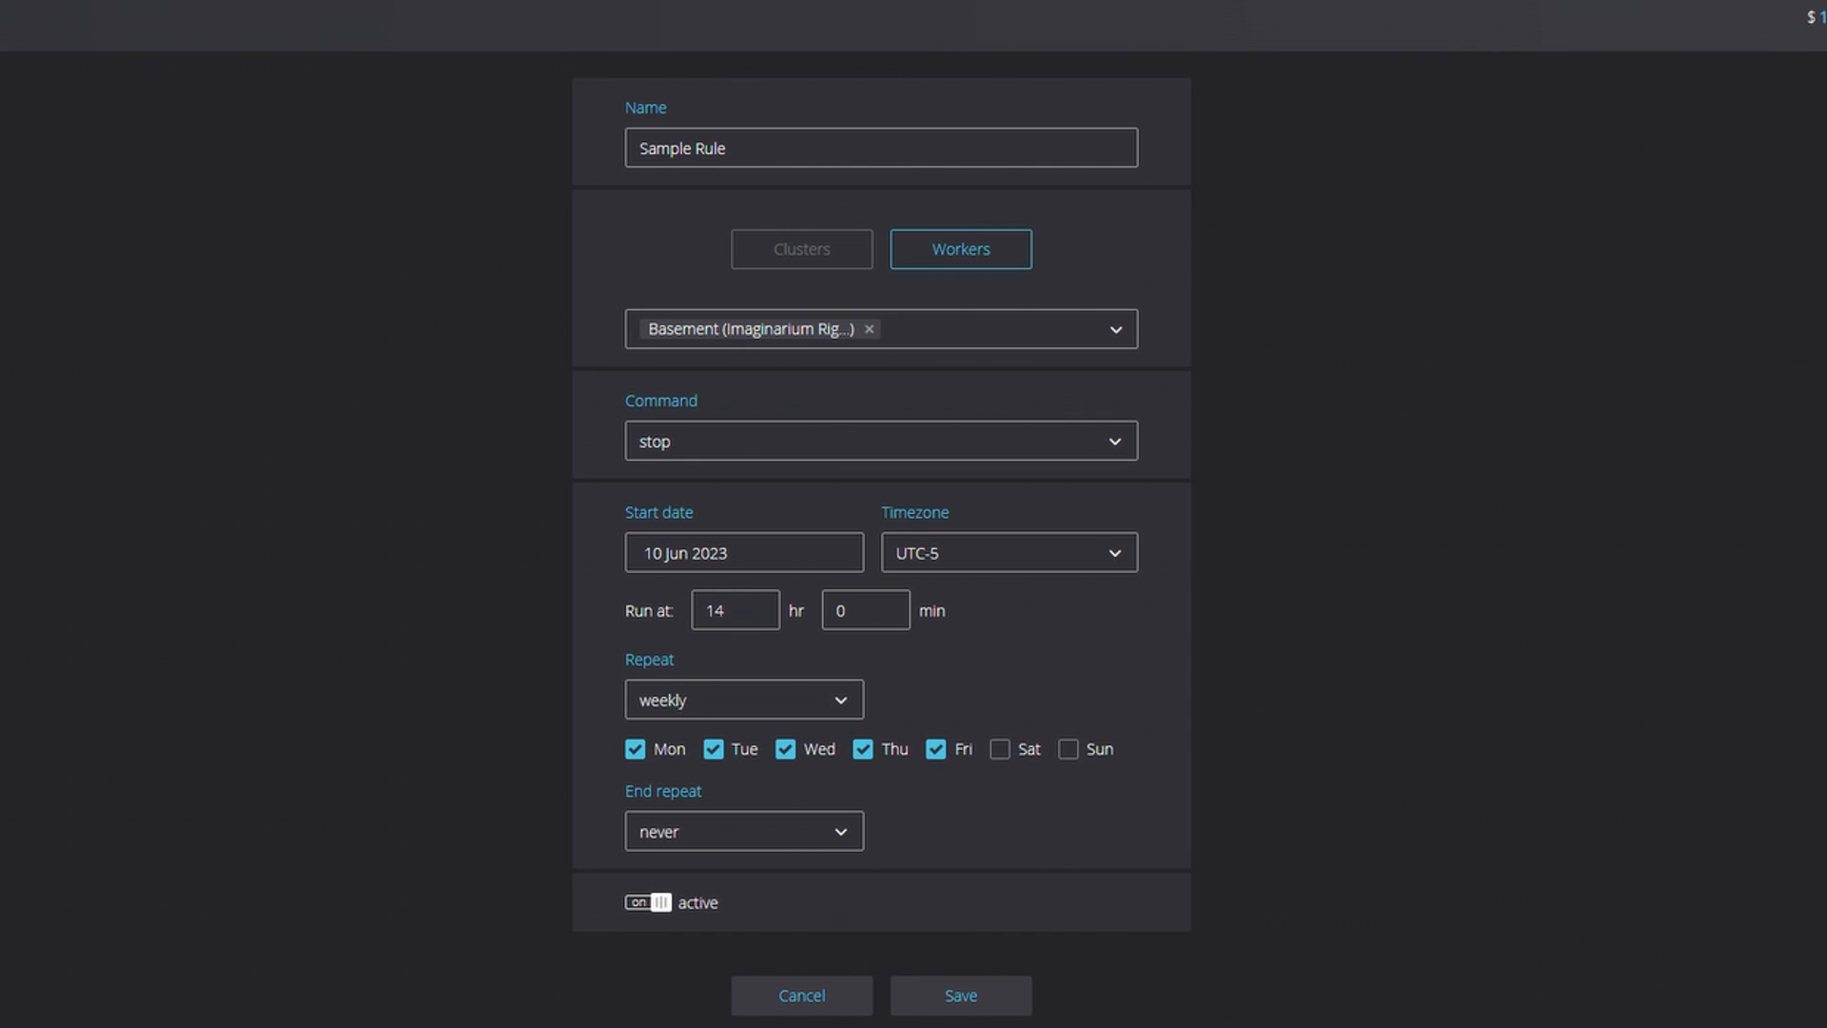
End the weekly repeat on the date 29 September 2023 and save the rule.
click(744, 831)
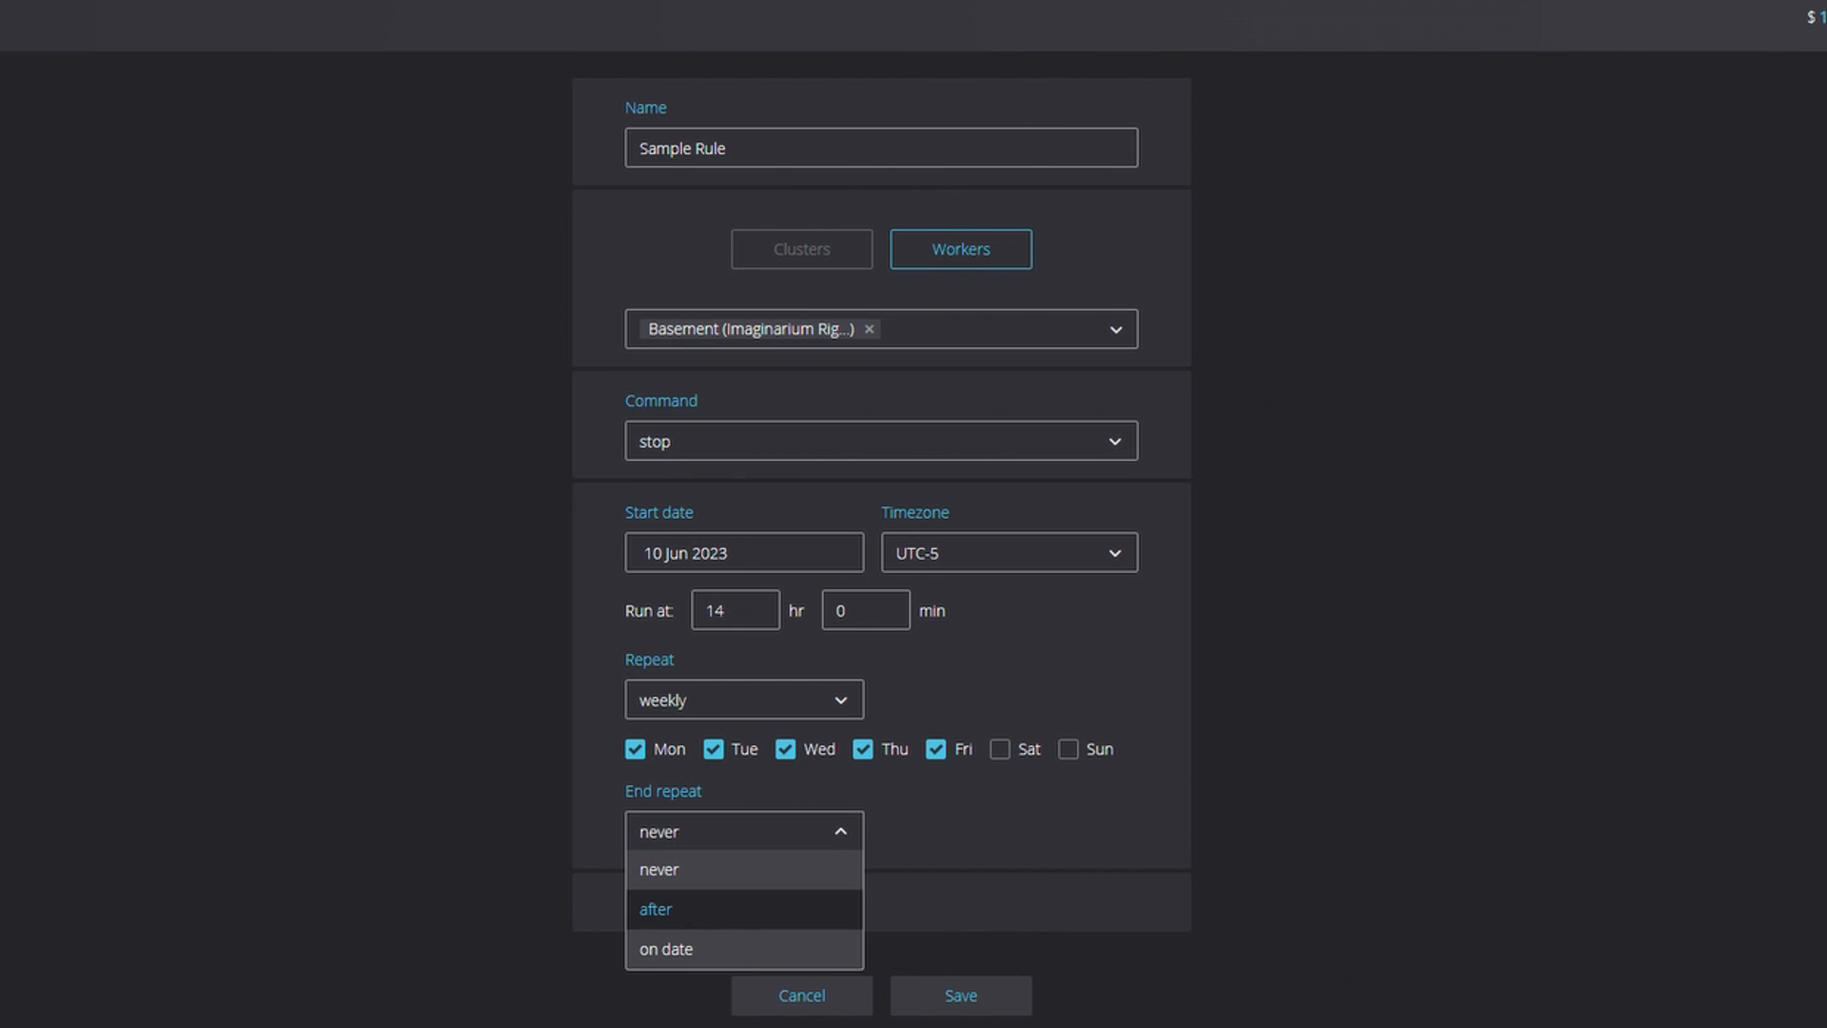
key(Down)
key(Return)
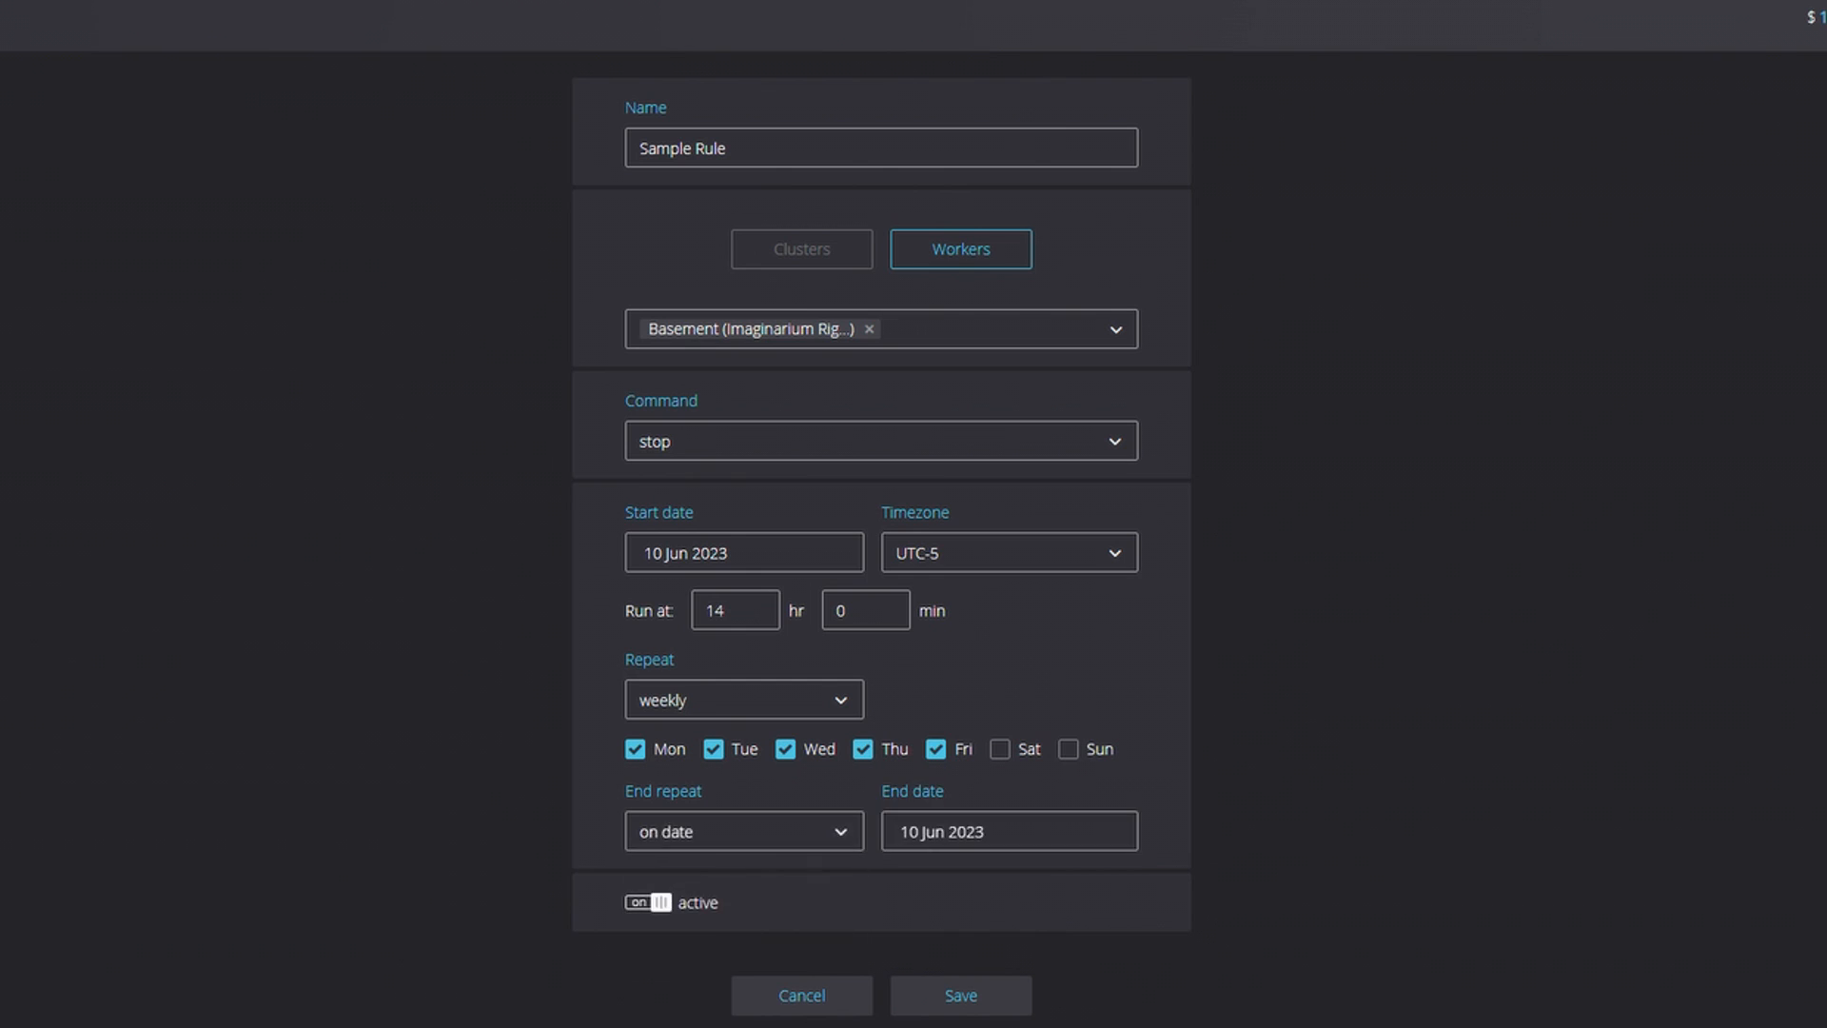
click(1009, 831)
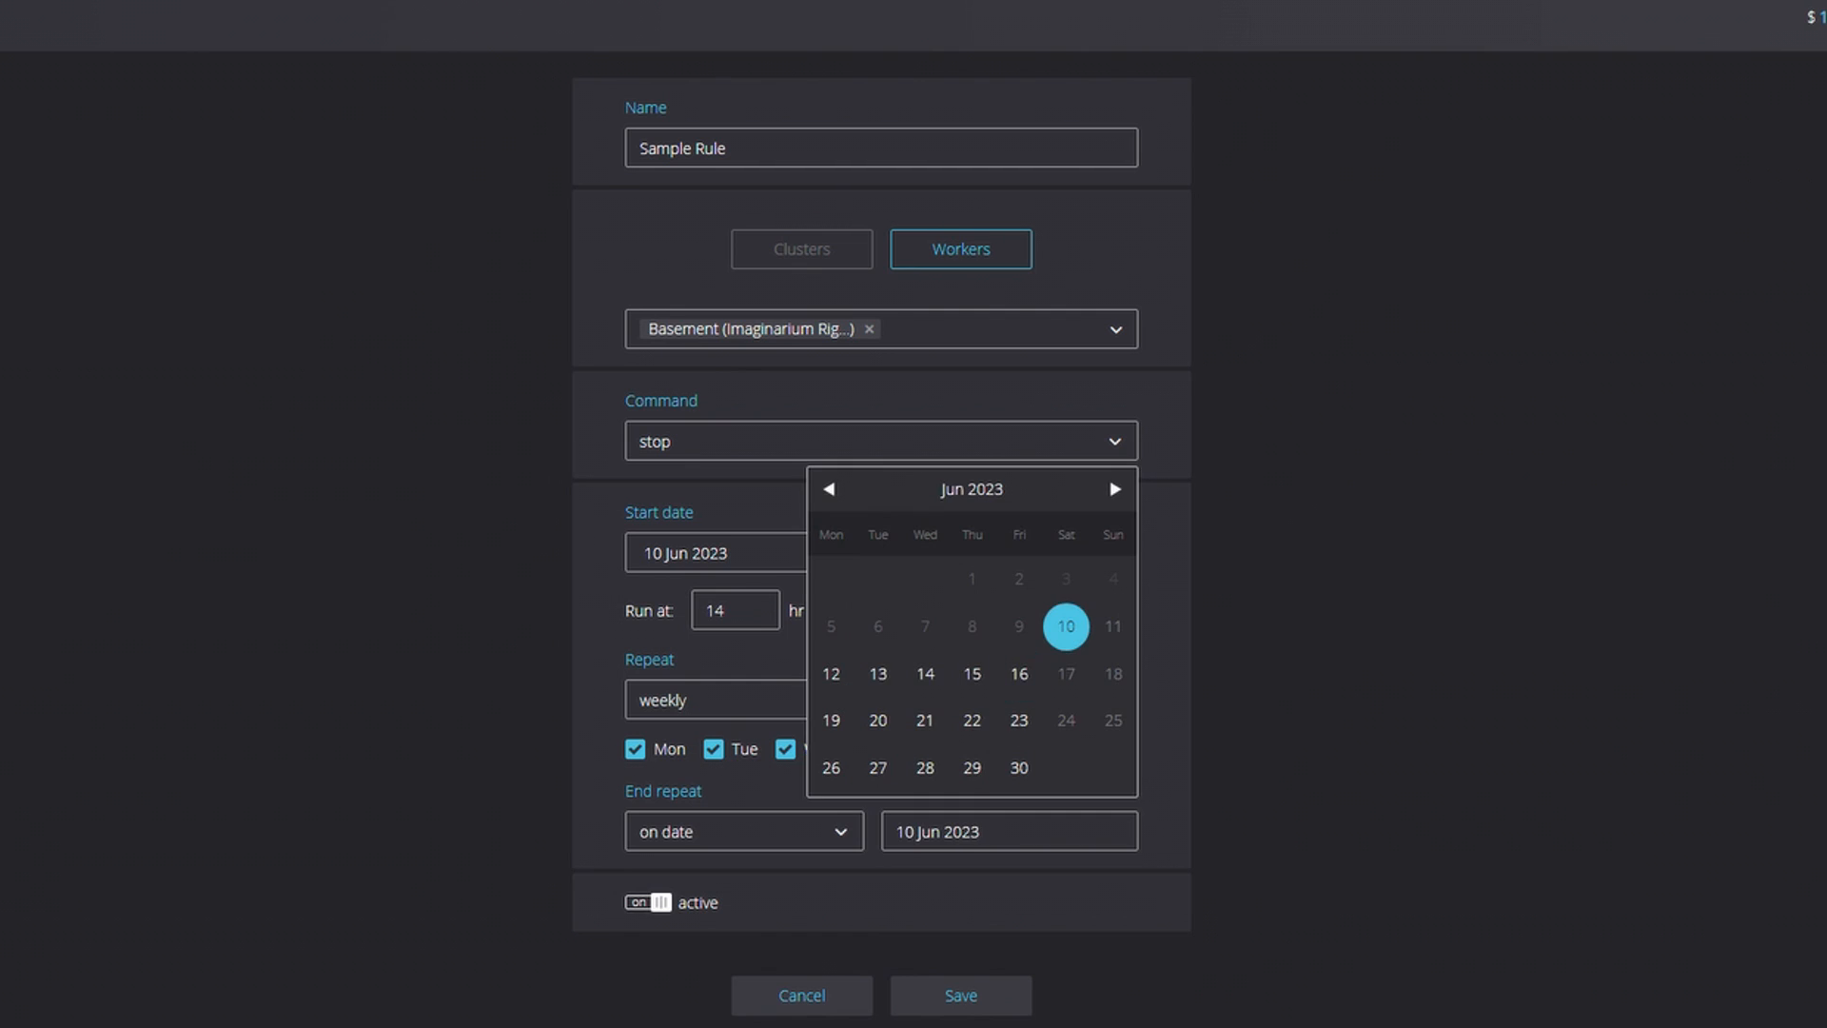
click(1115, 489)
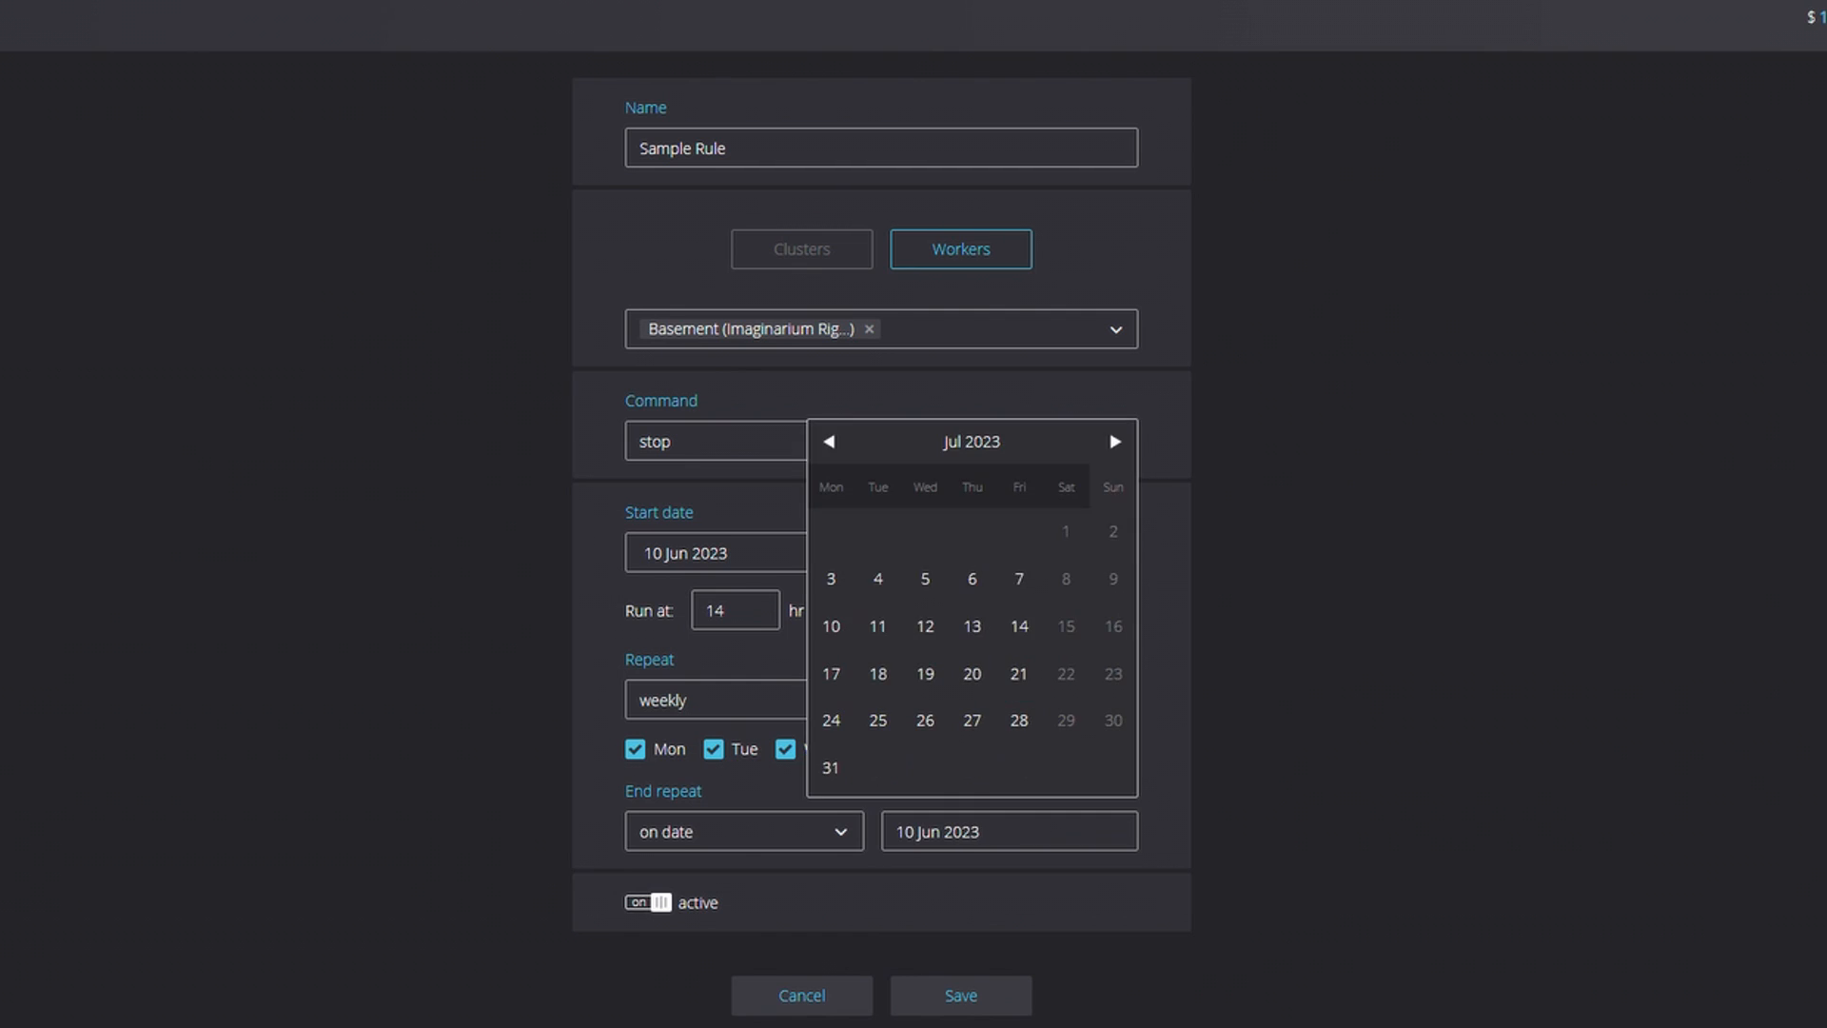
click(1116, 442)
click(1115, 489)
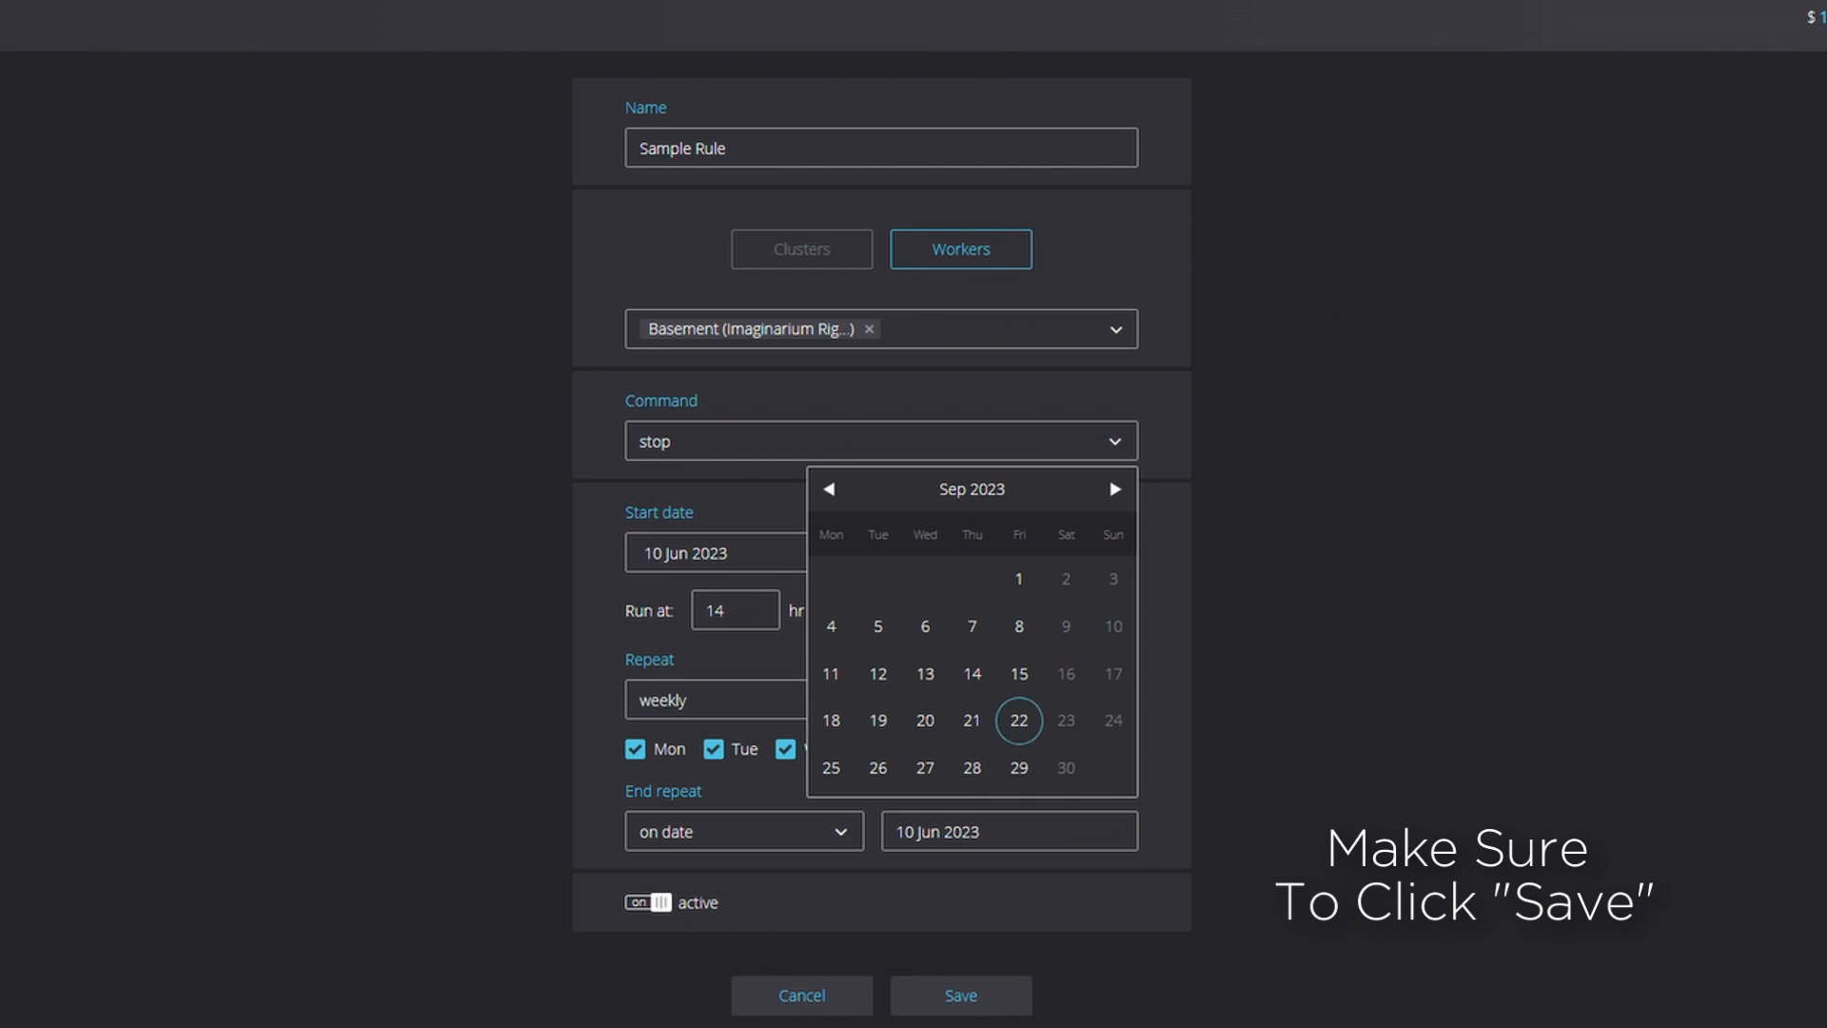
click(1020, 767)
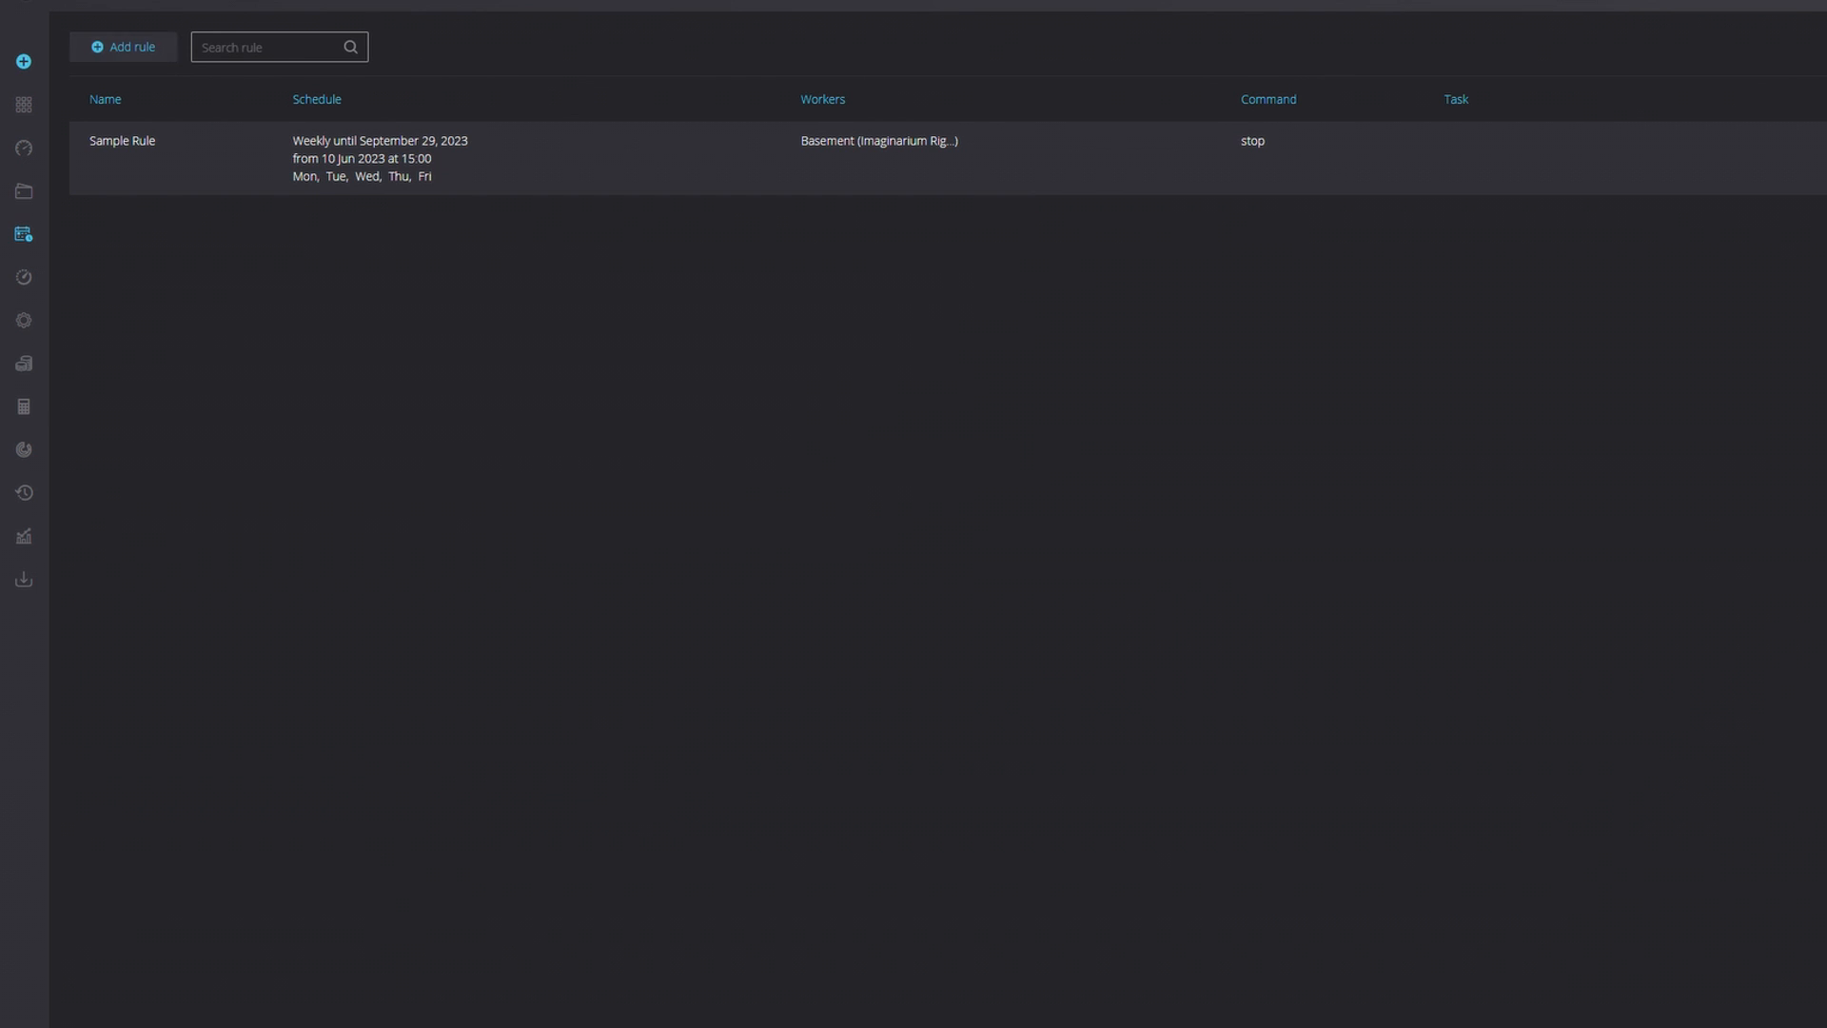
Add another schedule rule and name it "Schedule #2".
click(124, 46)
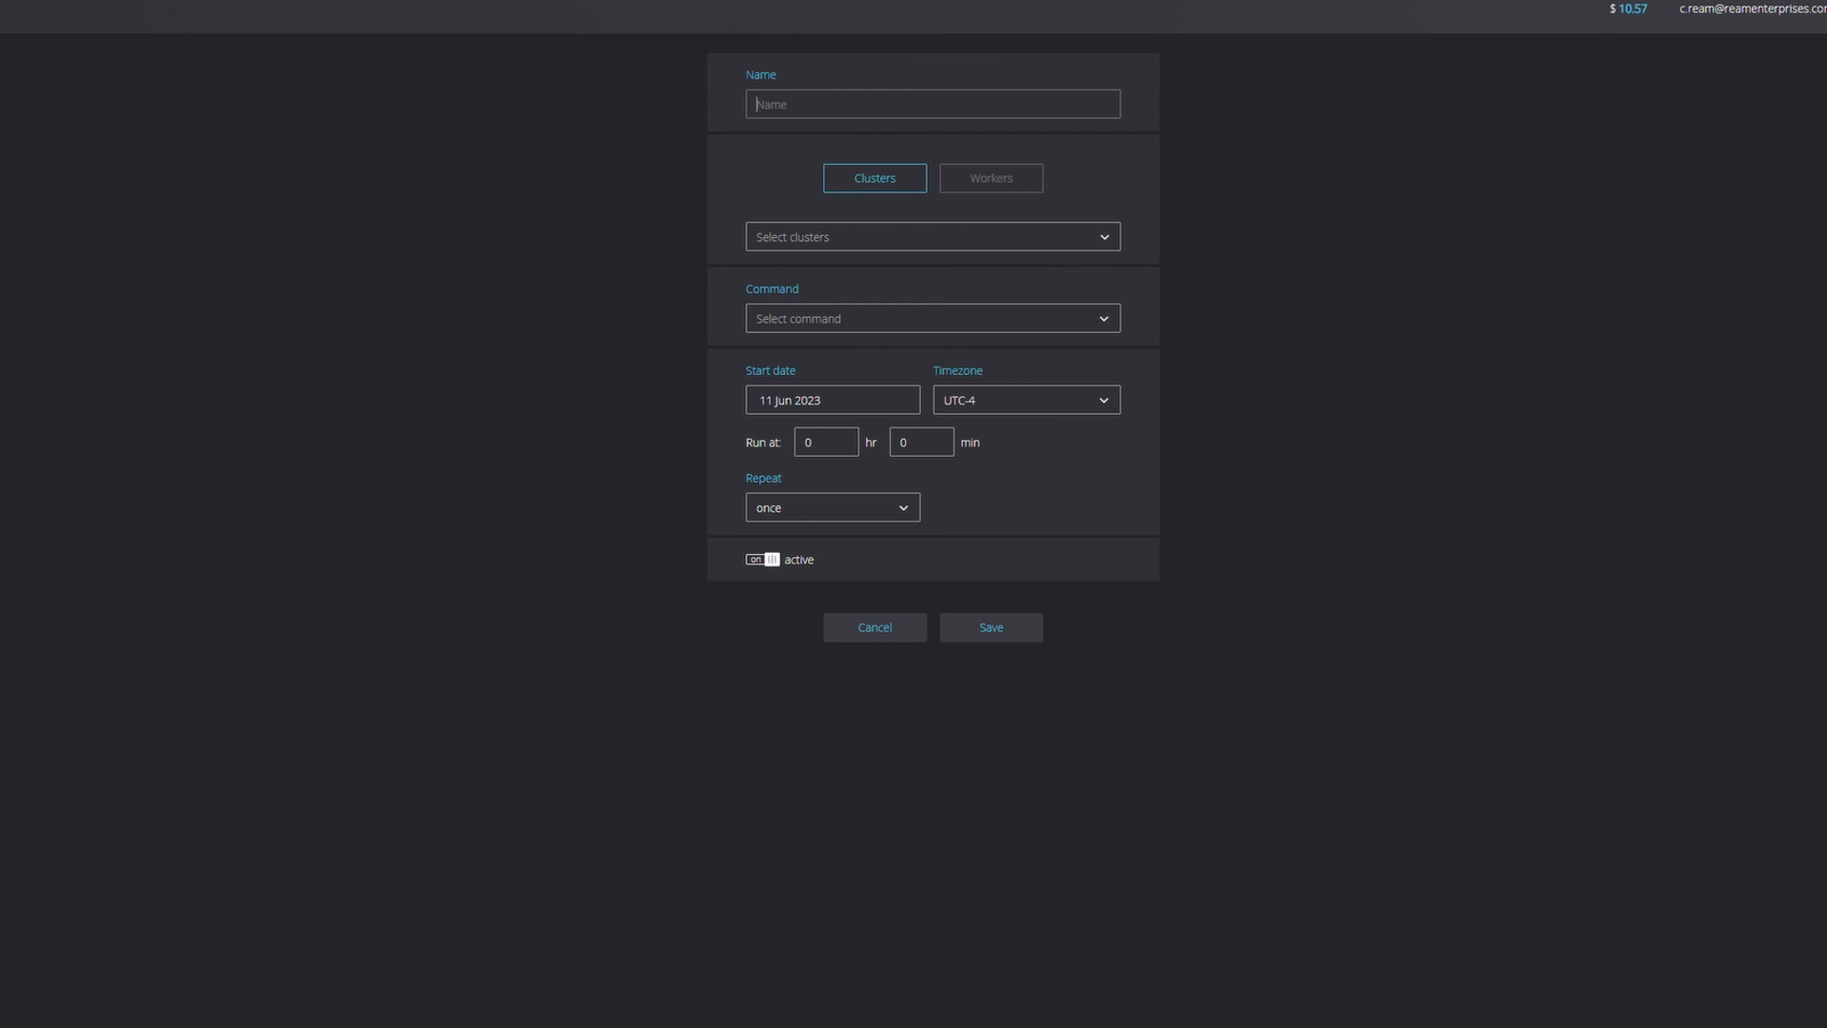
click(932, 104)
text(Sched)
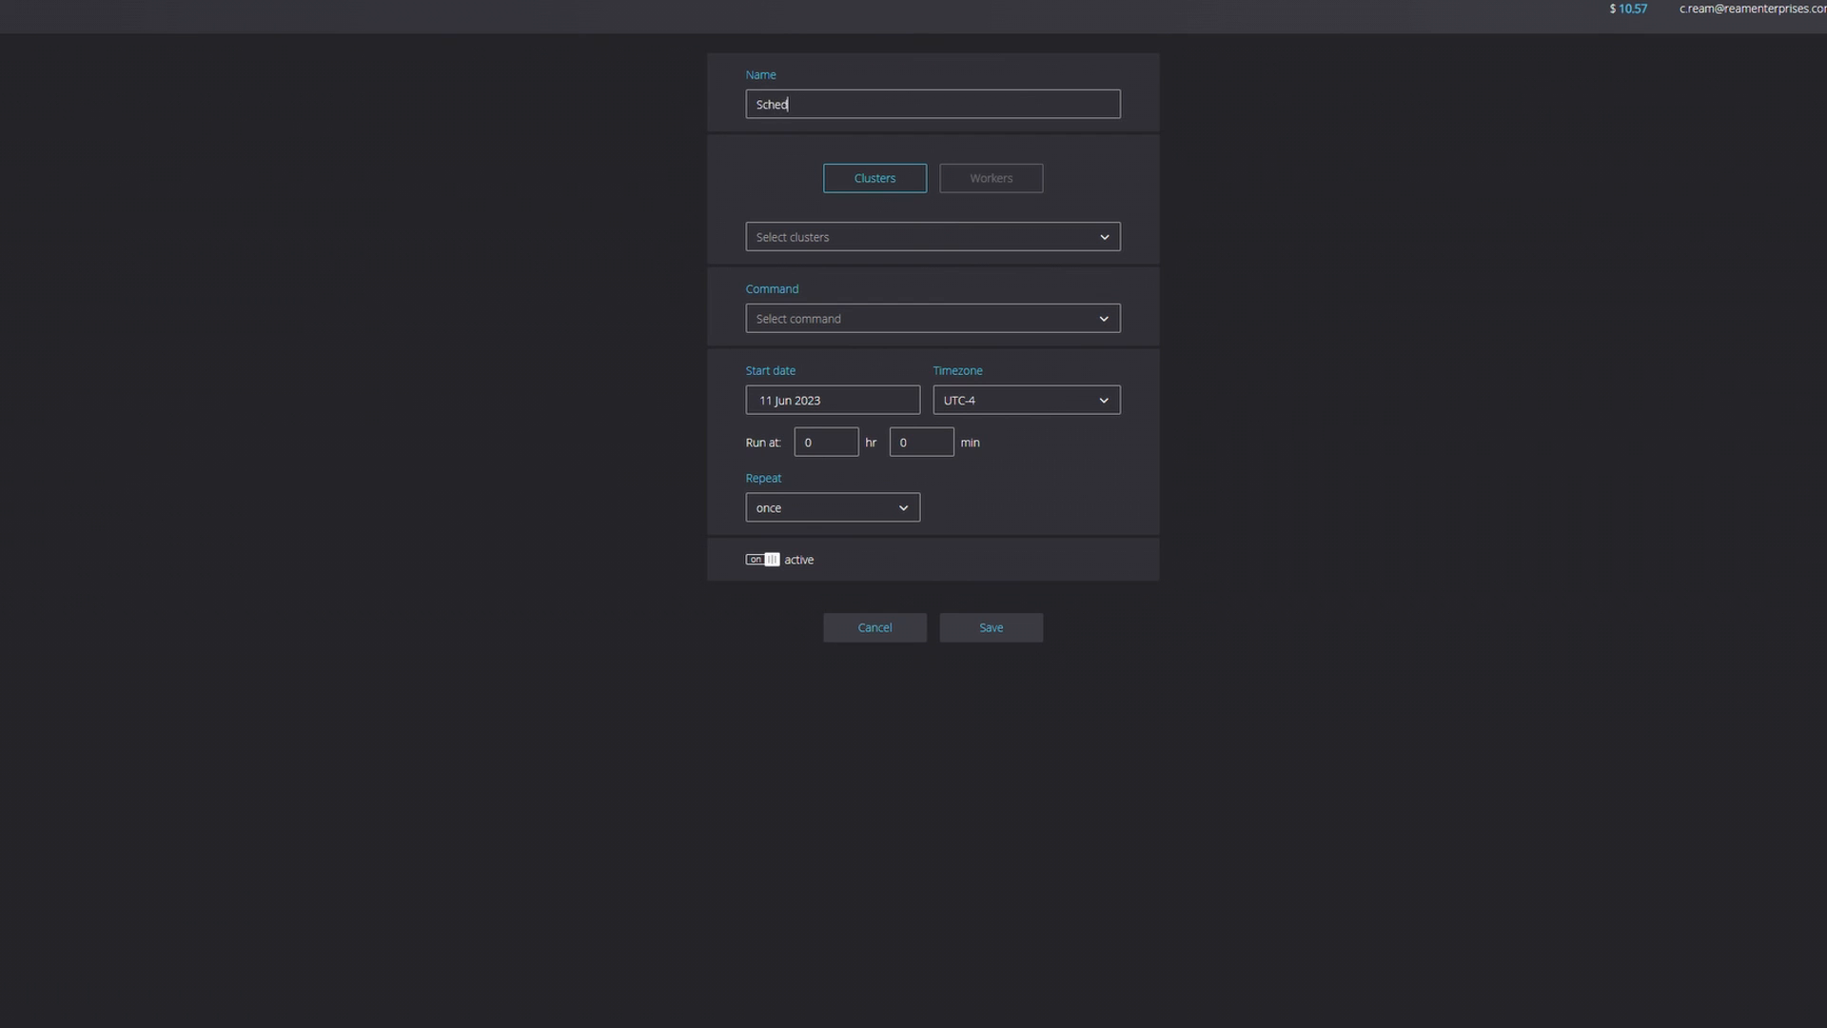
text(ule #2)
Apply Schedule #2 to the Basement worker and set its command to miner.
click(990, 178)
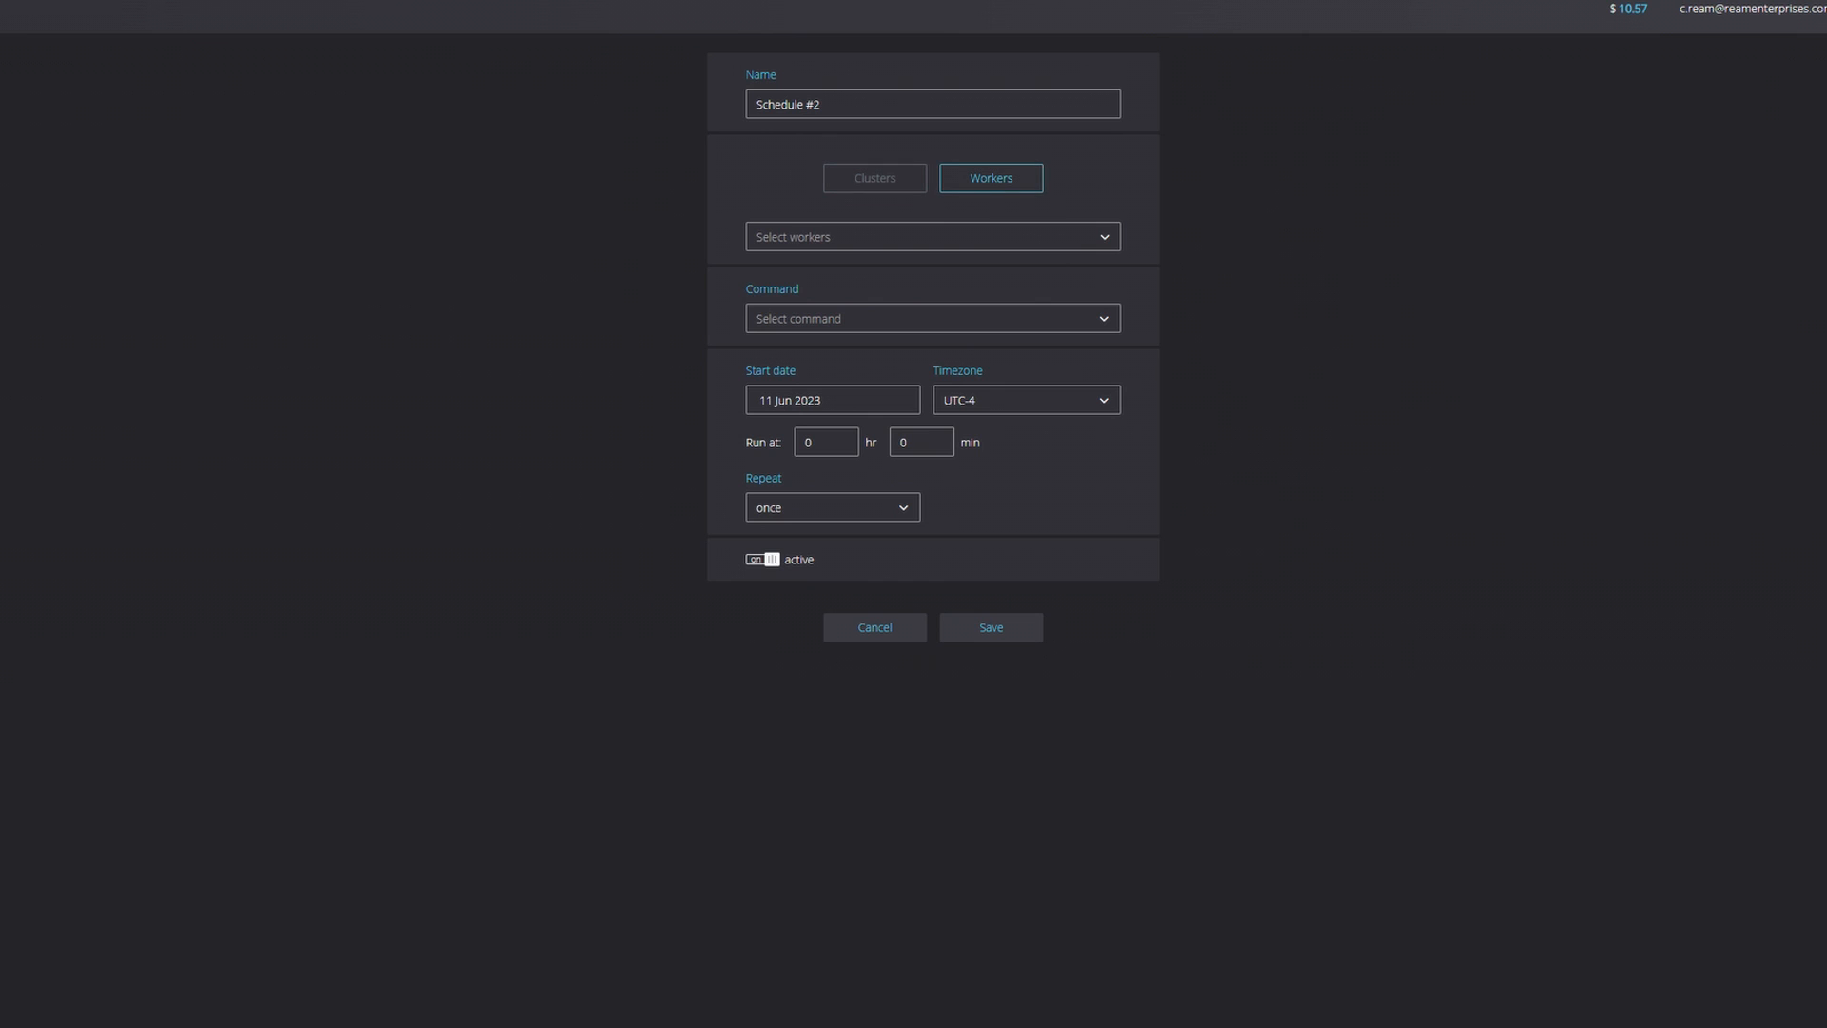
click(923, 236)
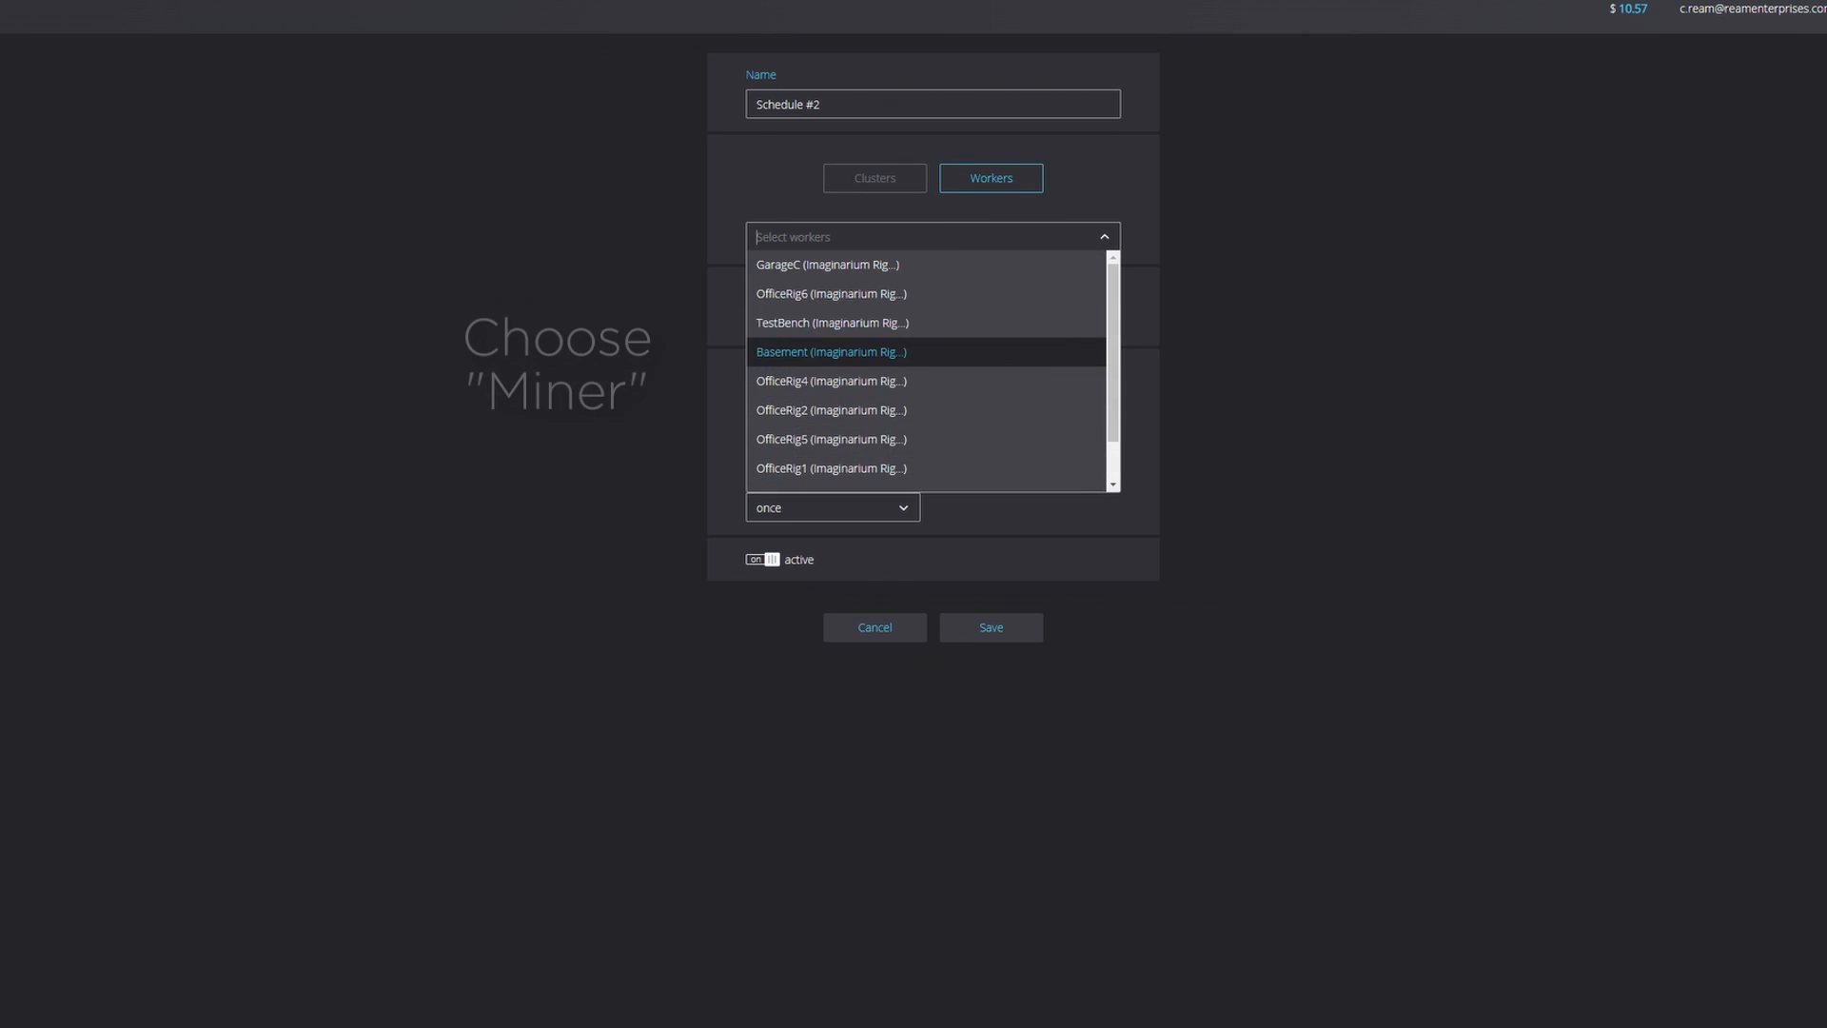
click(831, 352)
click(933, 319)
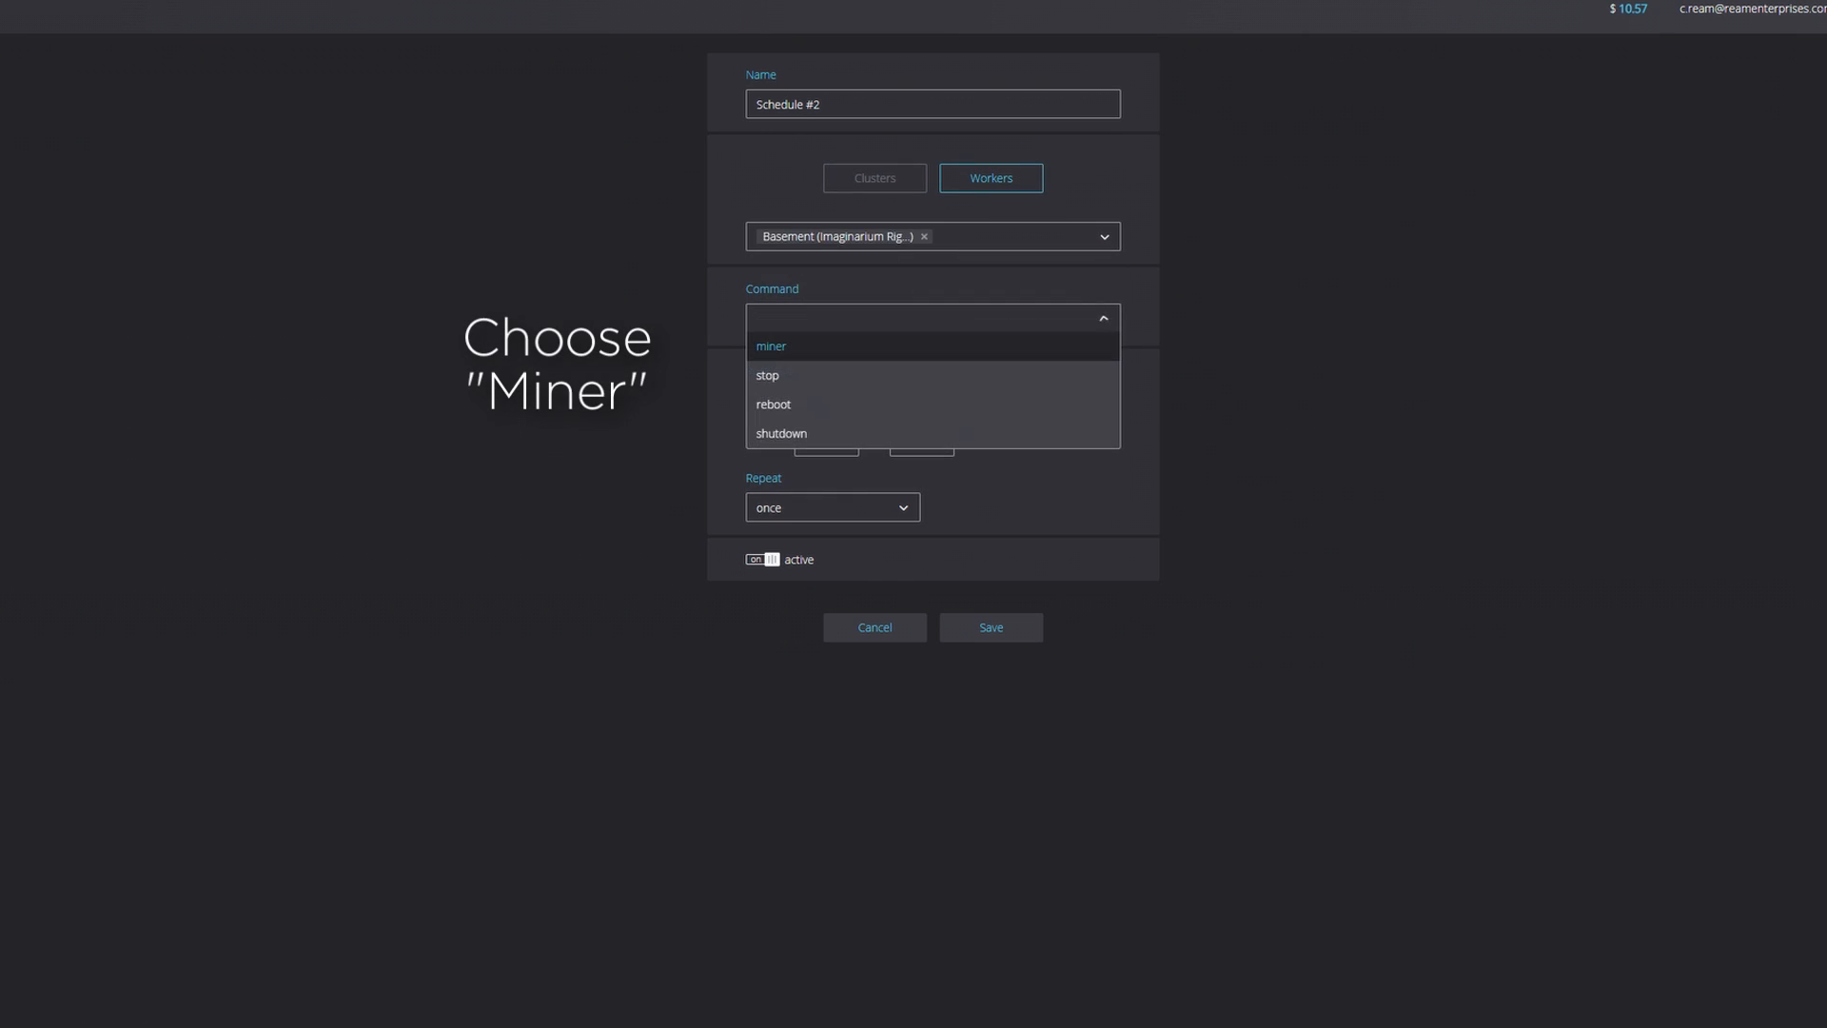
click(933, 347)
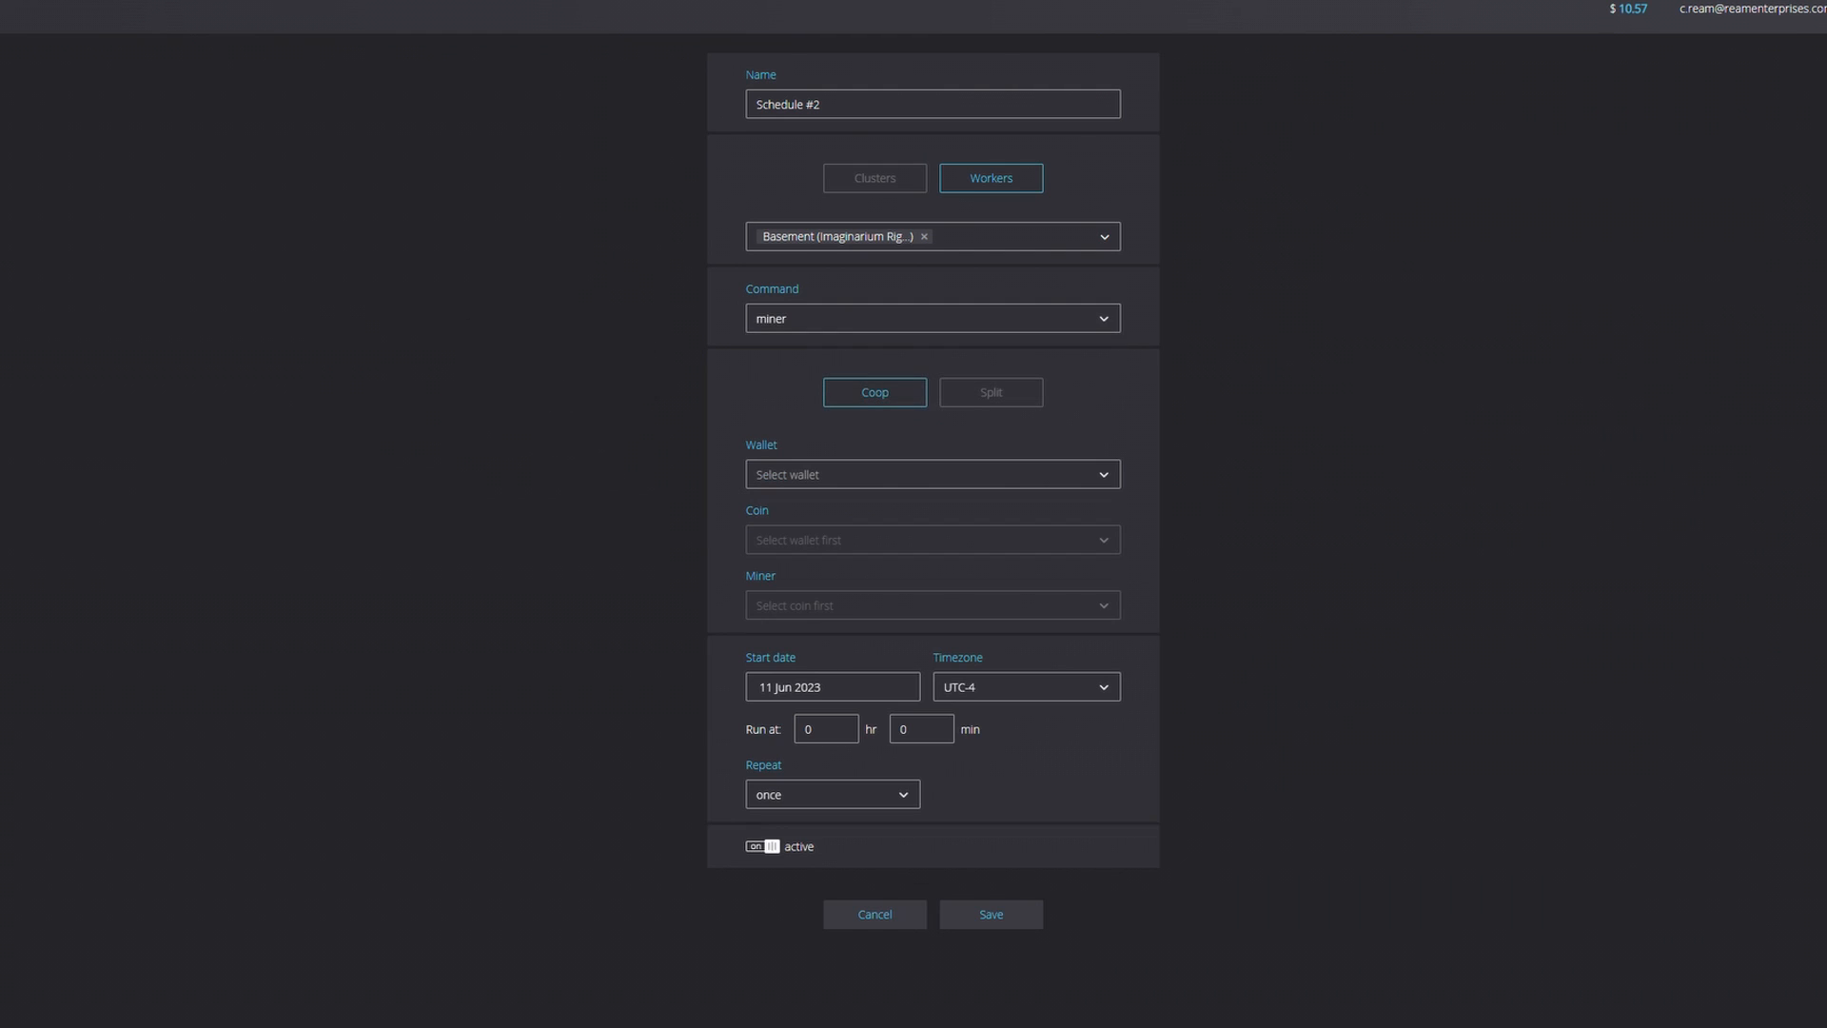
Keep the miner in Coop mode and choose the Unmineable Alephium wallet for Schedule #2.
click(991, 392)
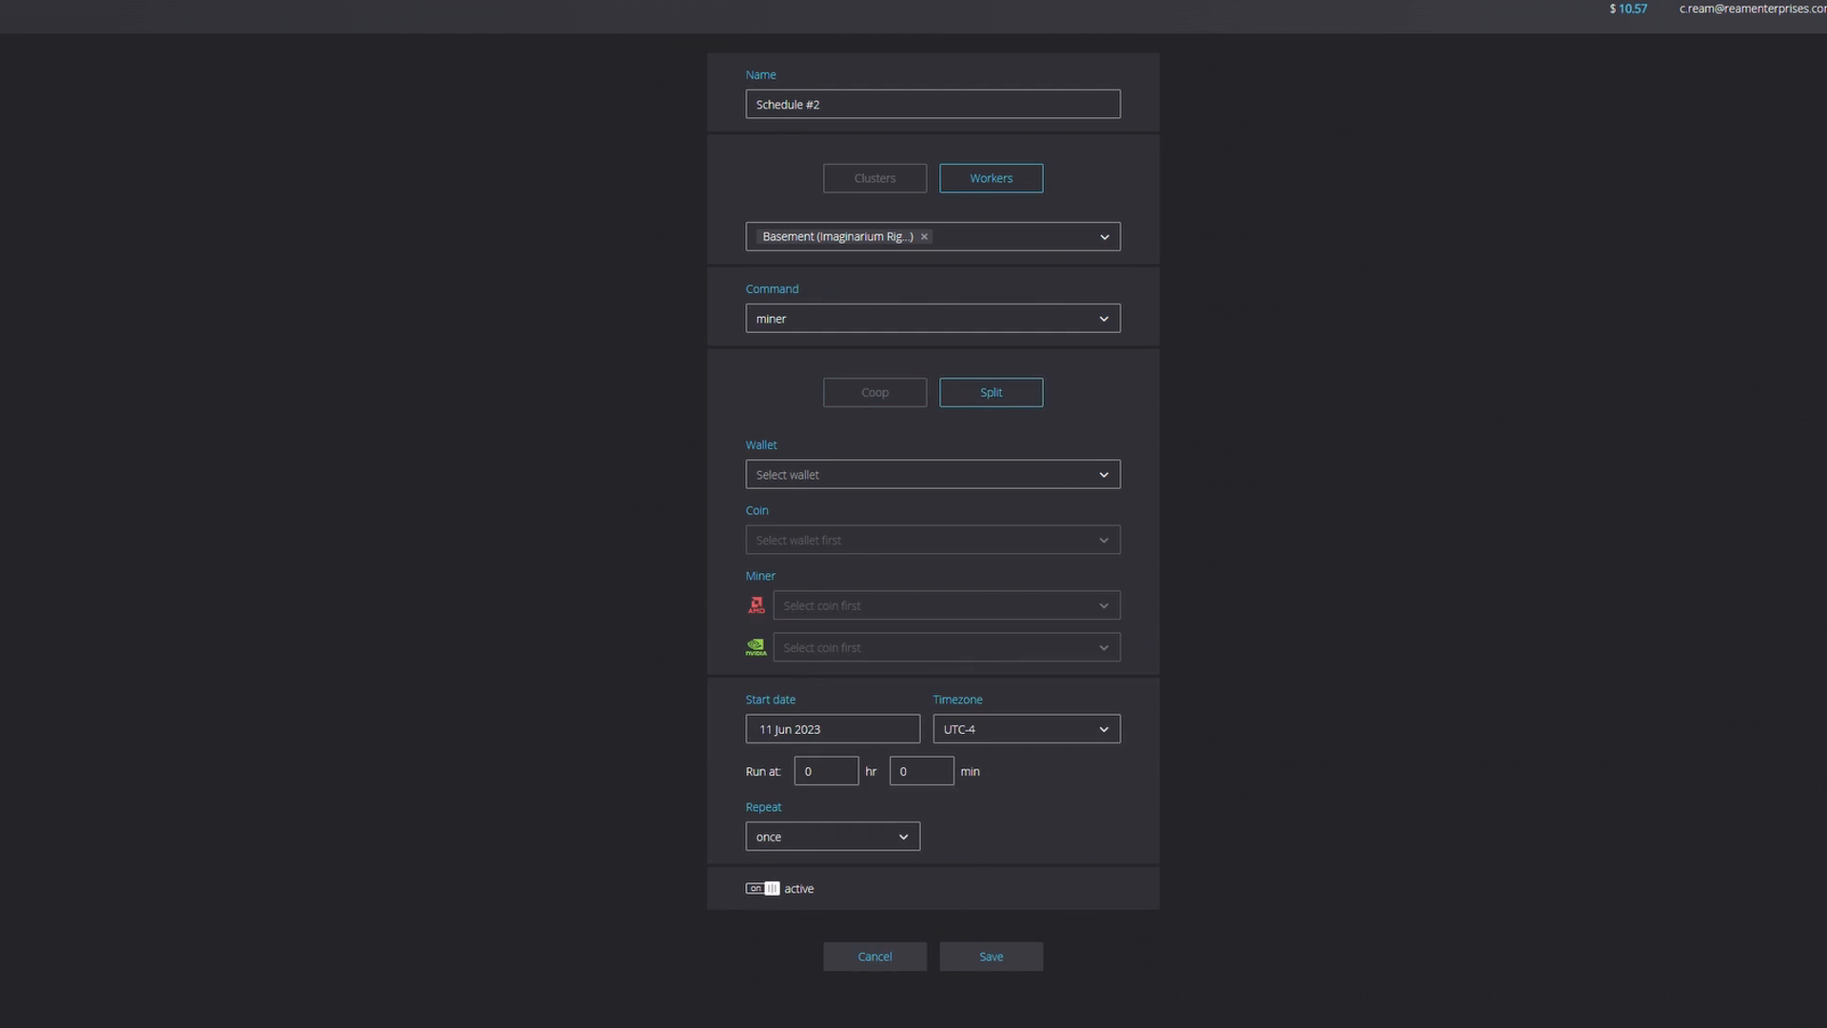
click(875, 392)
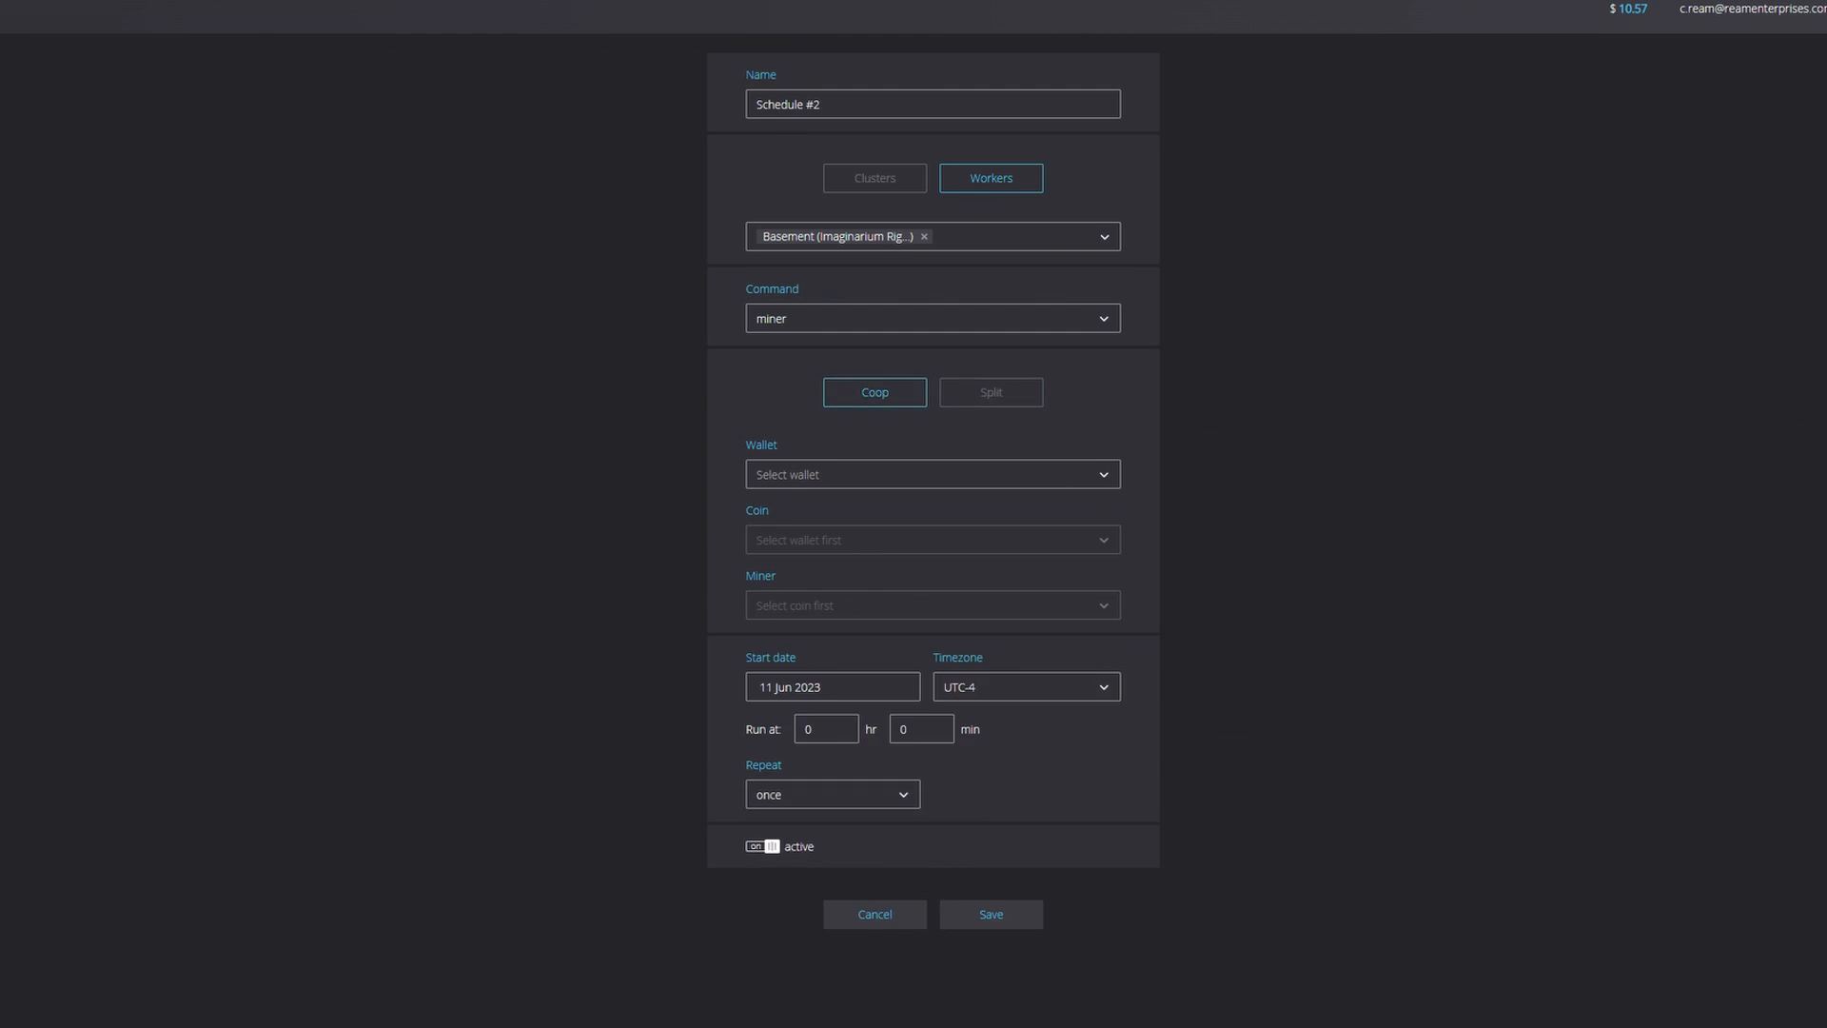
click(932, 475)
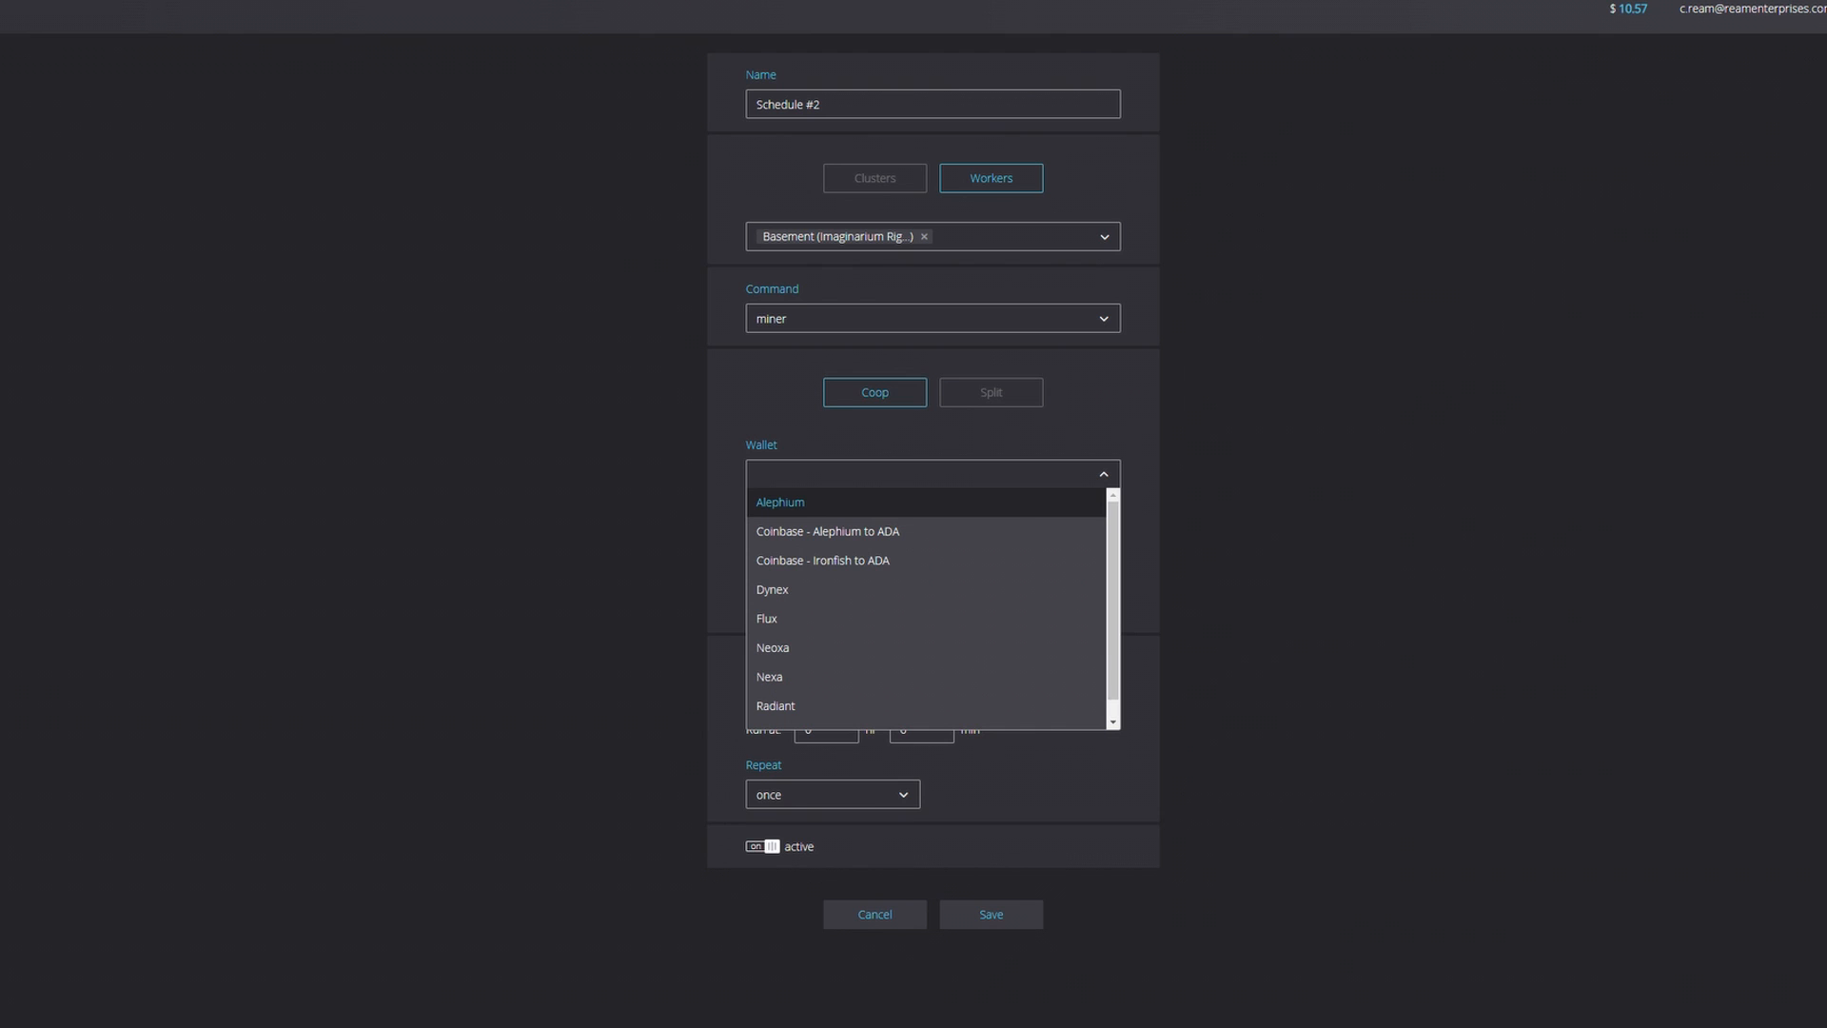
scroll(824, 598, down, 1)
click(824, 715)
Choose the coin Alephium - Flux - AMD (ALPH) and the miner SRBMiner Multi AMD 2.2.8.
click(933, 539)
click(828, 597)
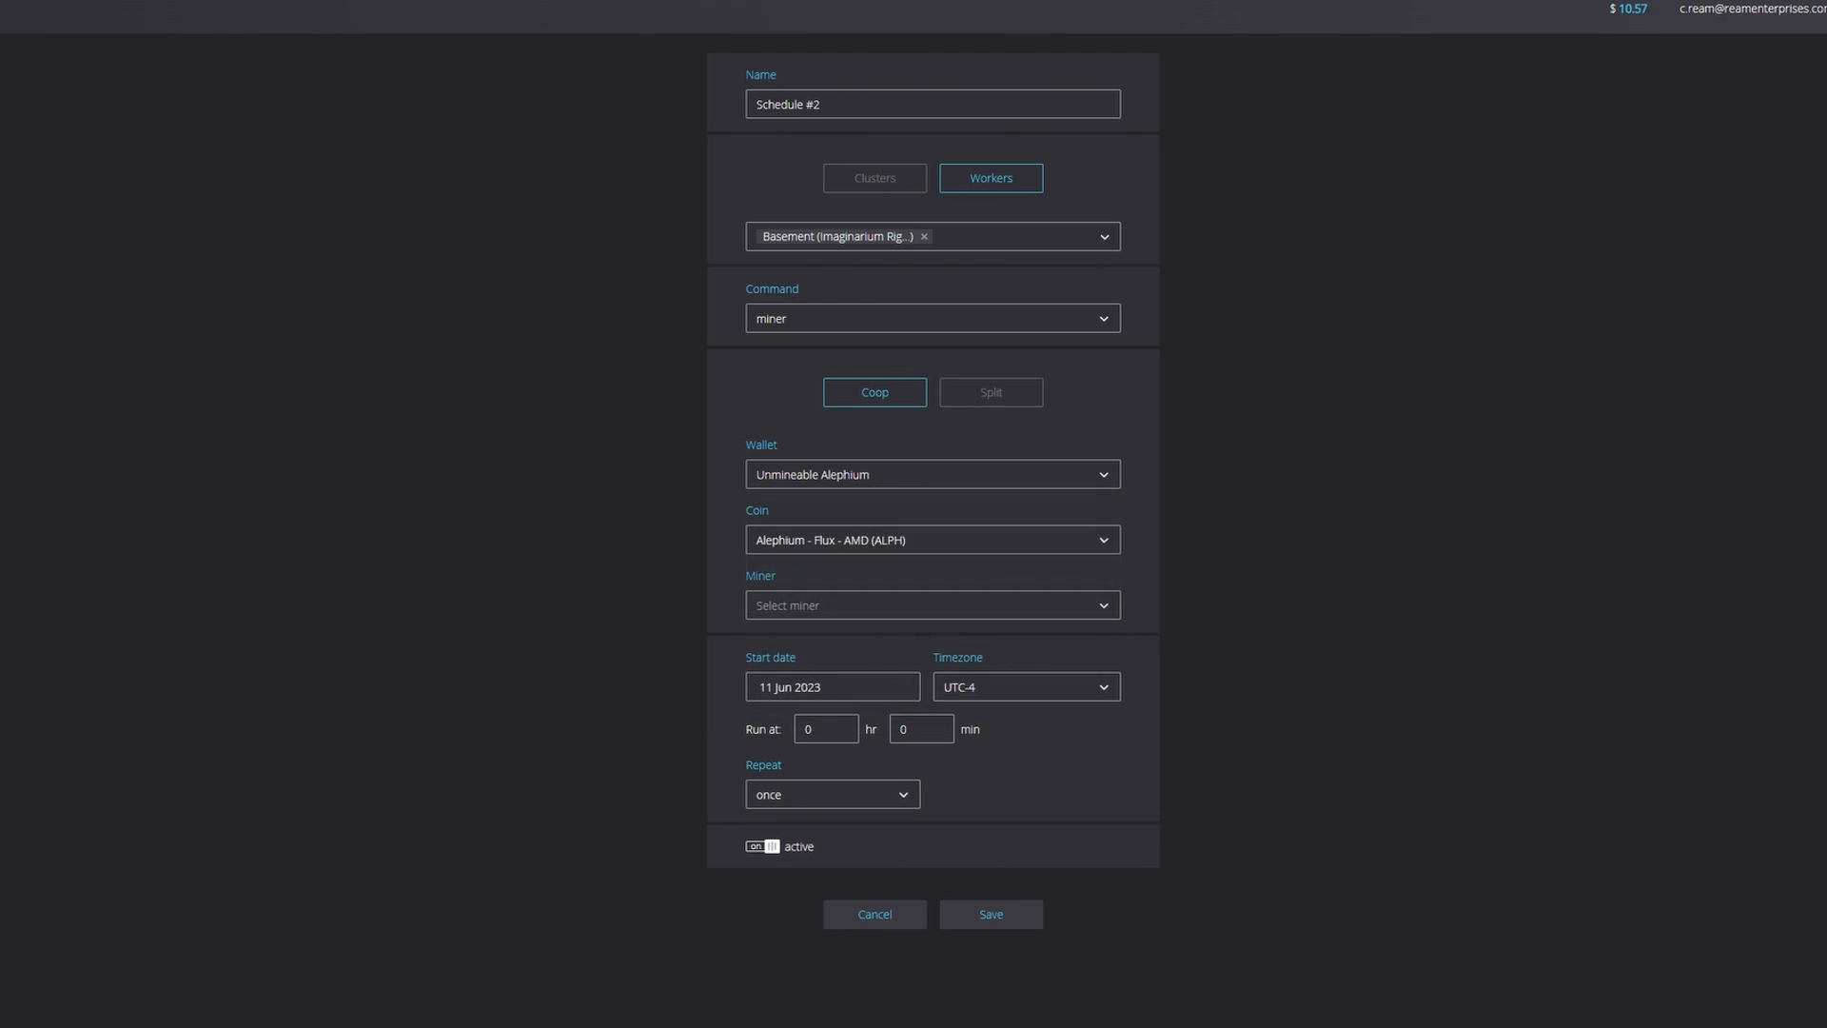
click(933, 605)
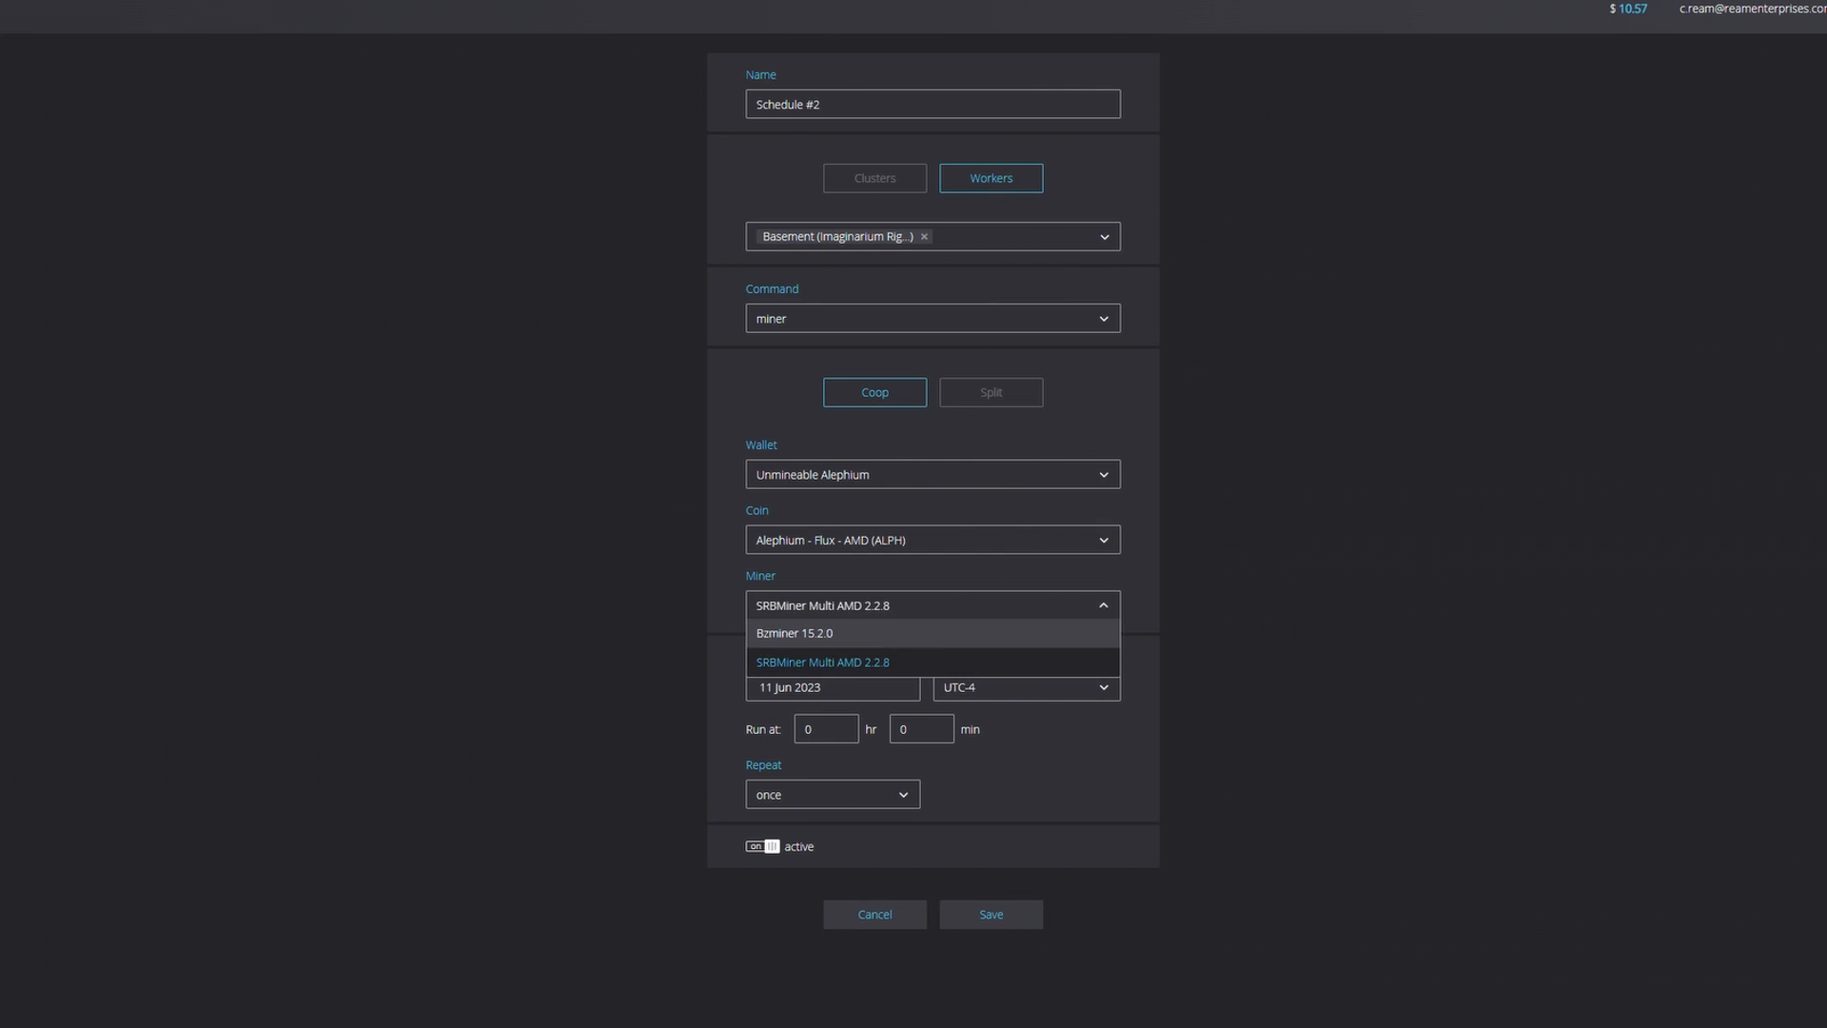
click(823, 661)
Set the rule's timezone to UTC-5 and its run time to hour 14.
click(1026, 687)
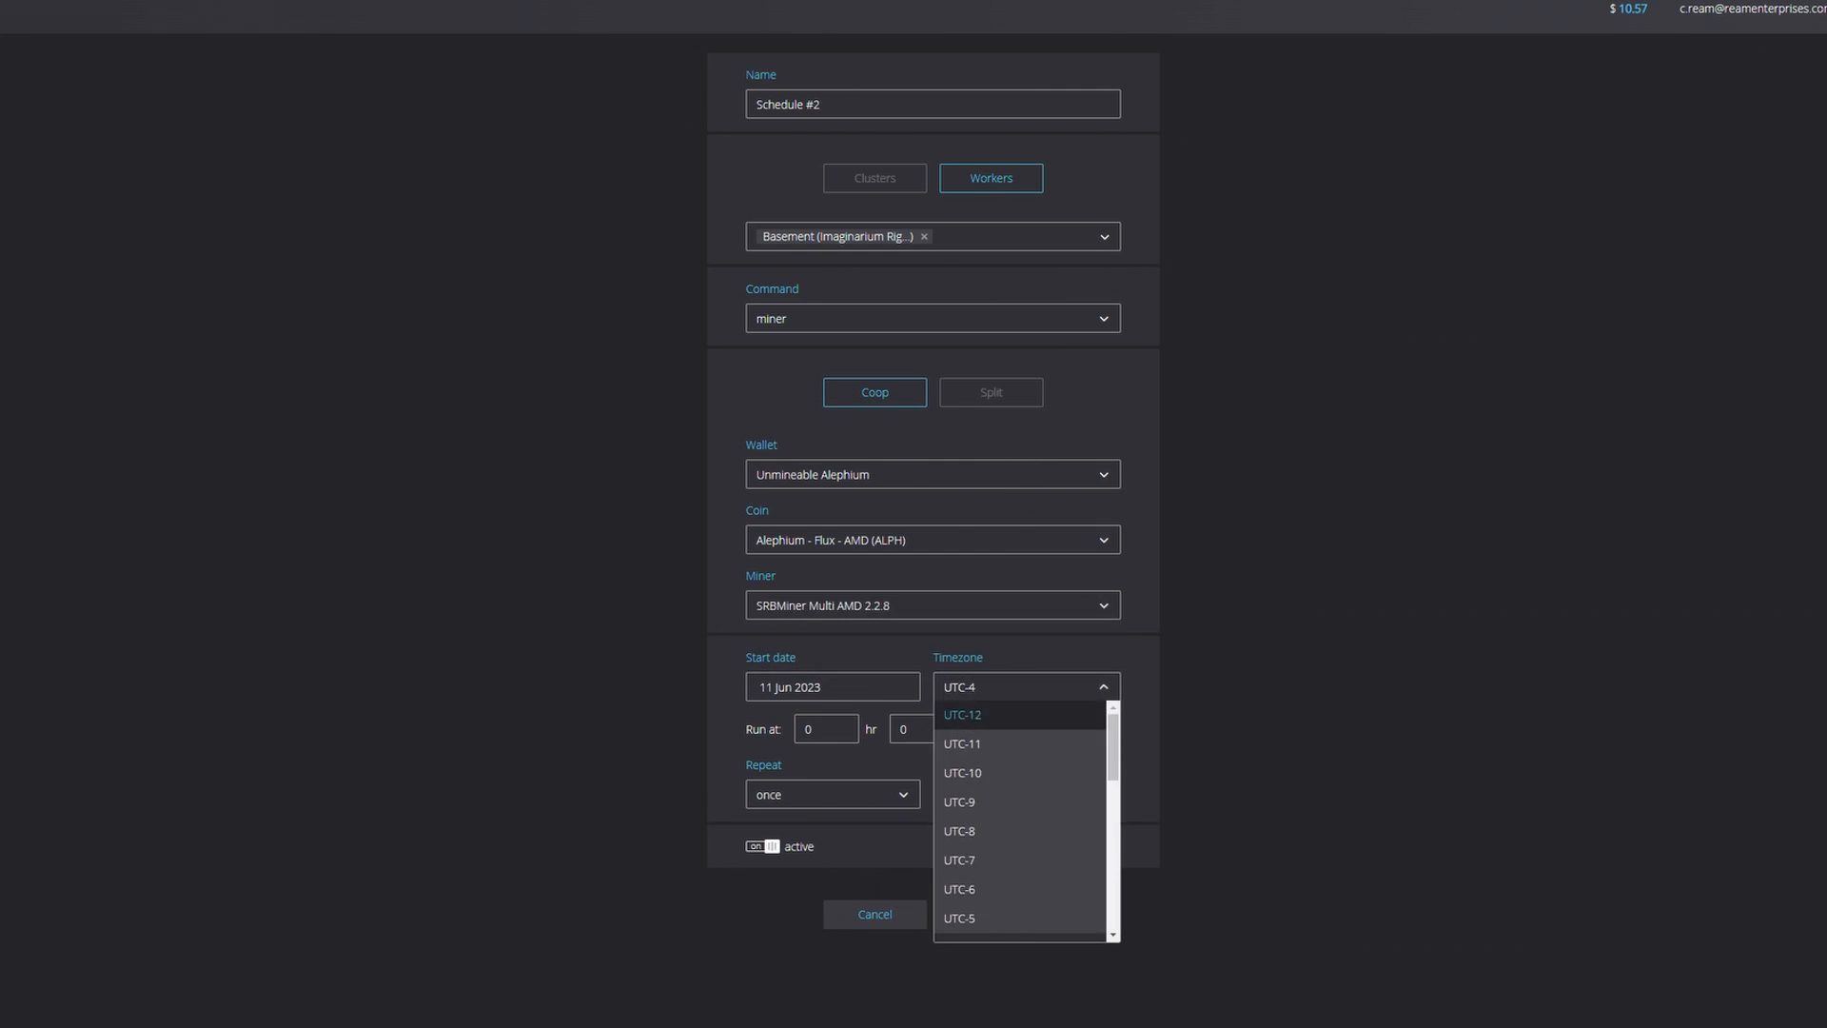
click(1018, 919)
text(14)
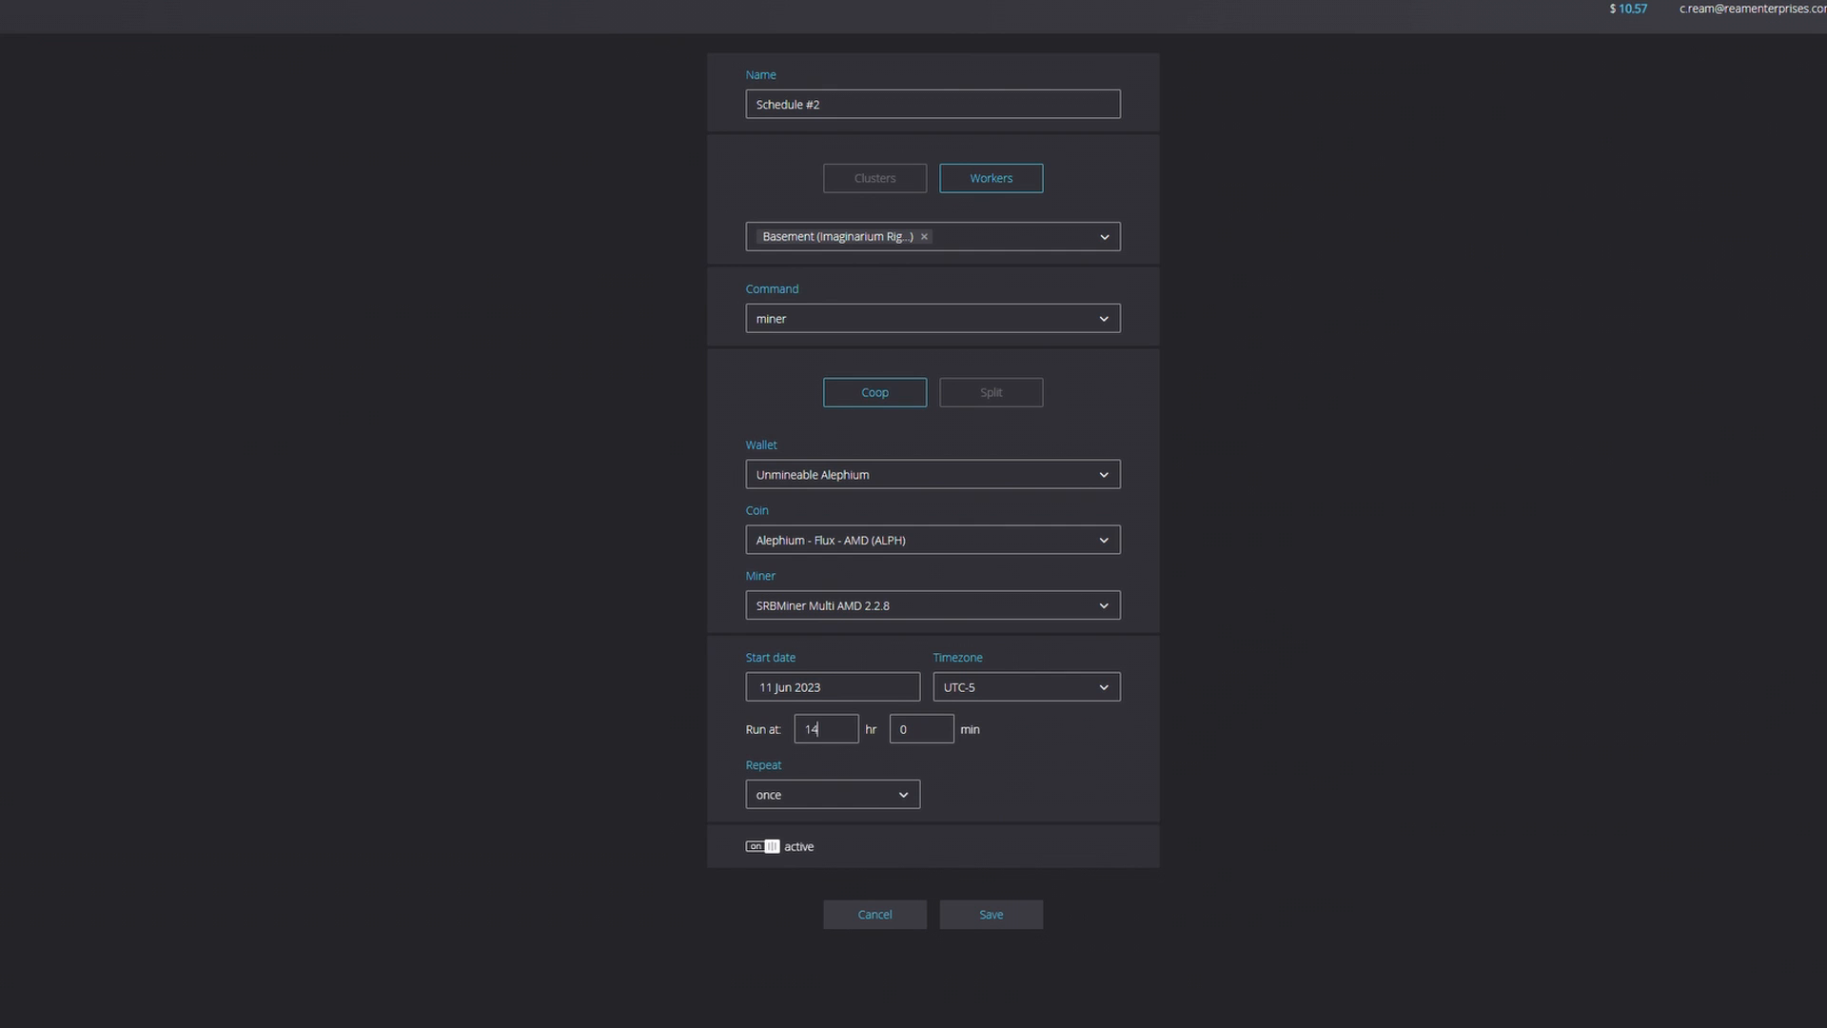
Repeat Schedule #2 weekly on Monday, Tuesday, Wednesday, Thursday and Friday.
click(833, 795)
key(Down)
key(Down)
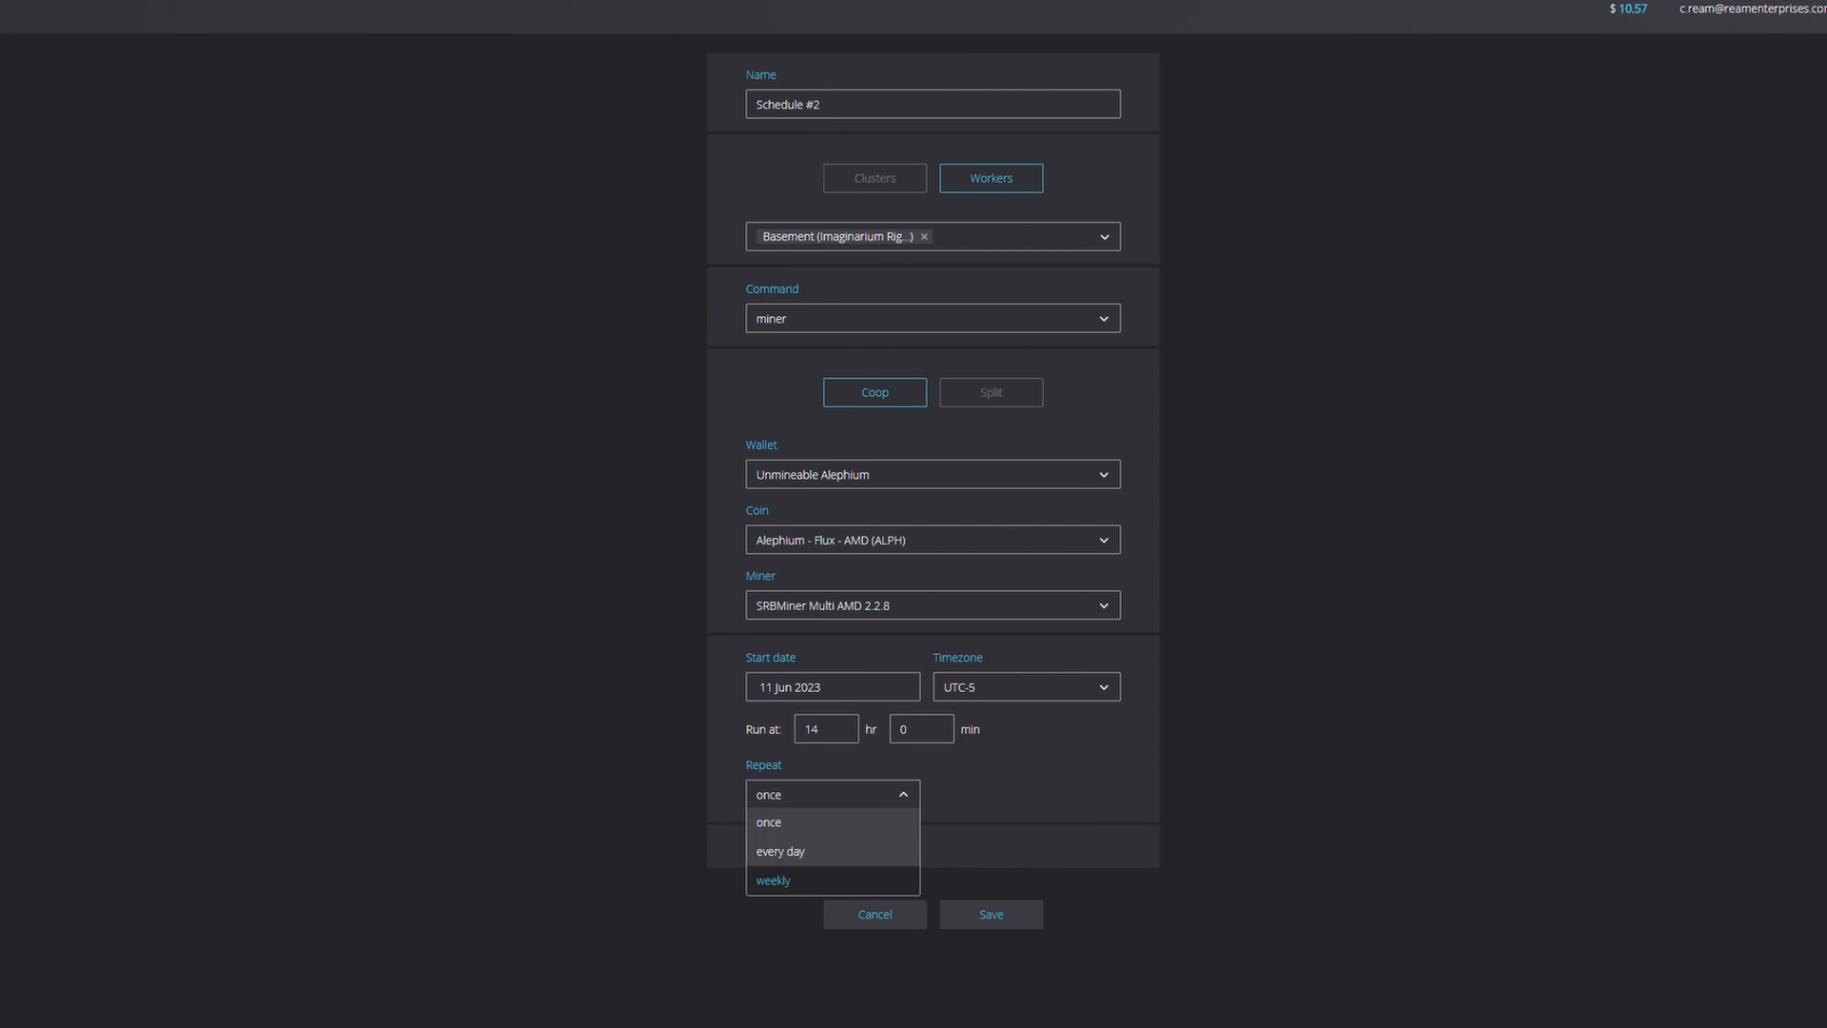
key(Return)
key(Tab)
key(space)
key(Tab)
key(space)
key(Tab)
key(space)
key(Tab)
key(space)
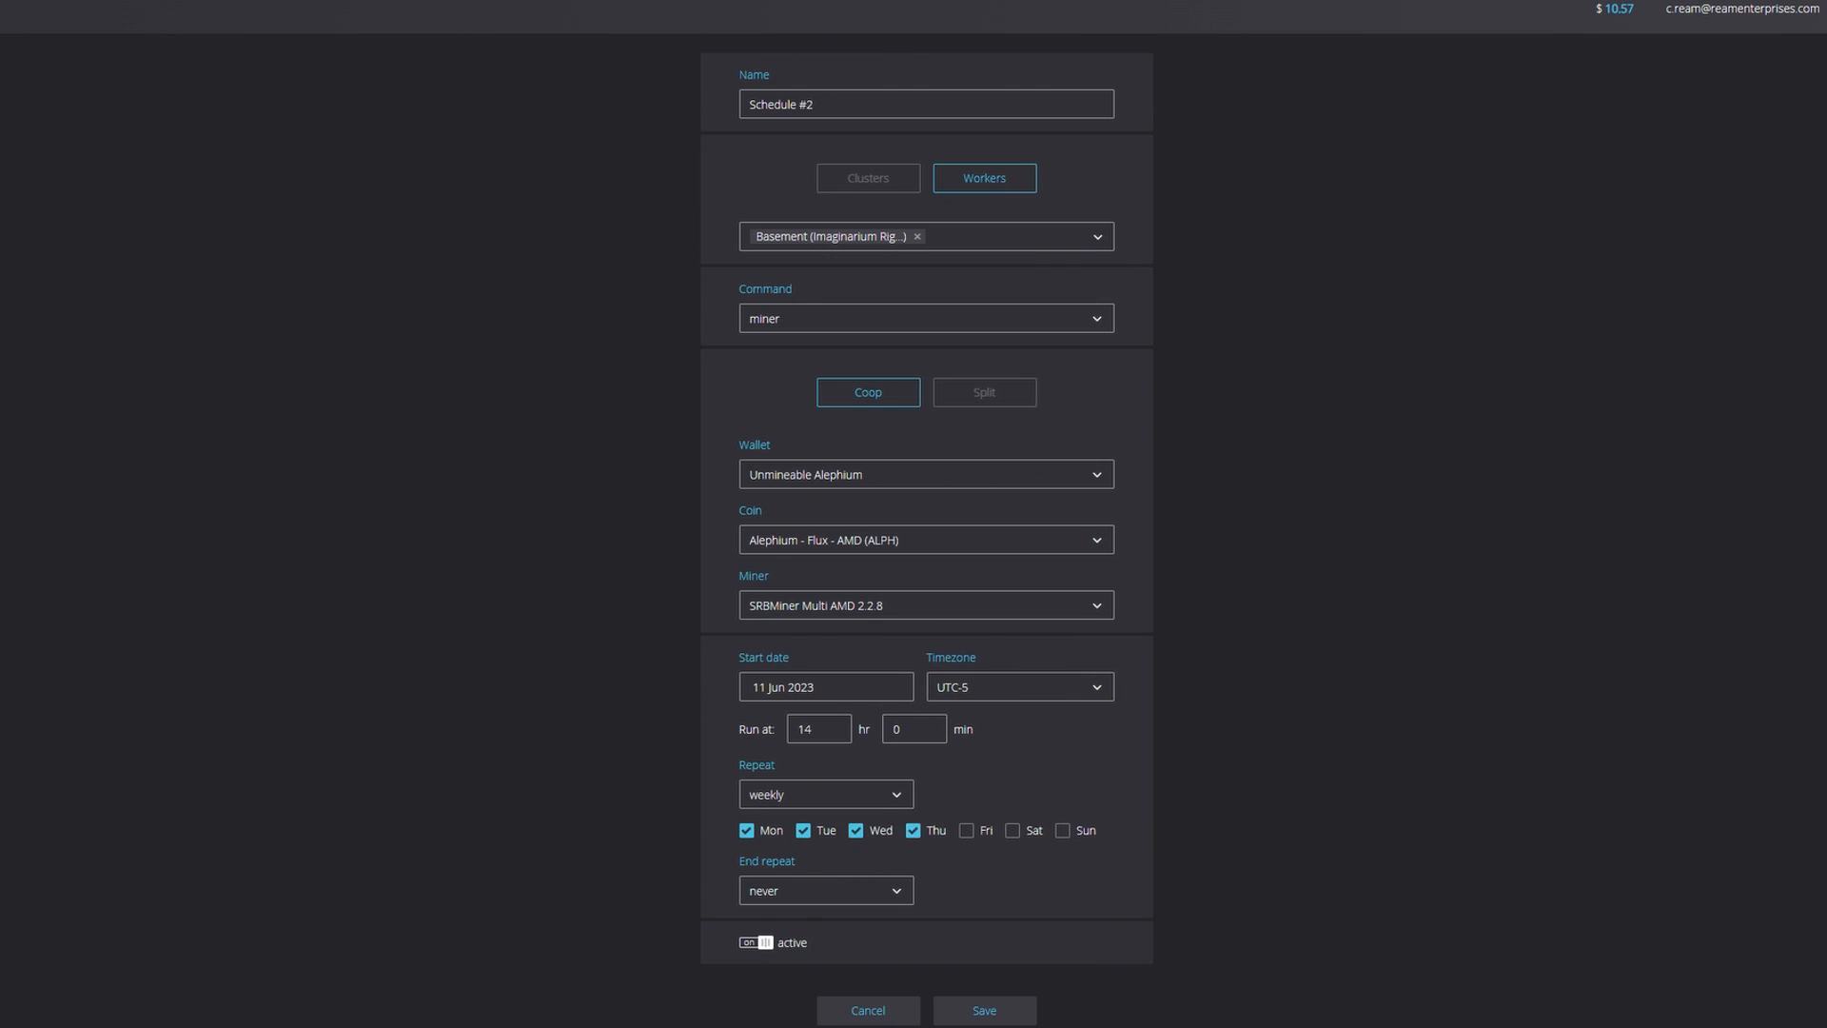
key(Tab)
key(space)
End the repeat of Schedule #2 on the date 29 September 2023.
key(Tab)
key(Tab)
key(Tab)
key(space)
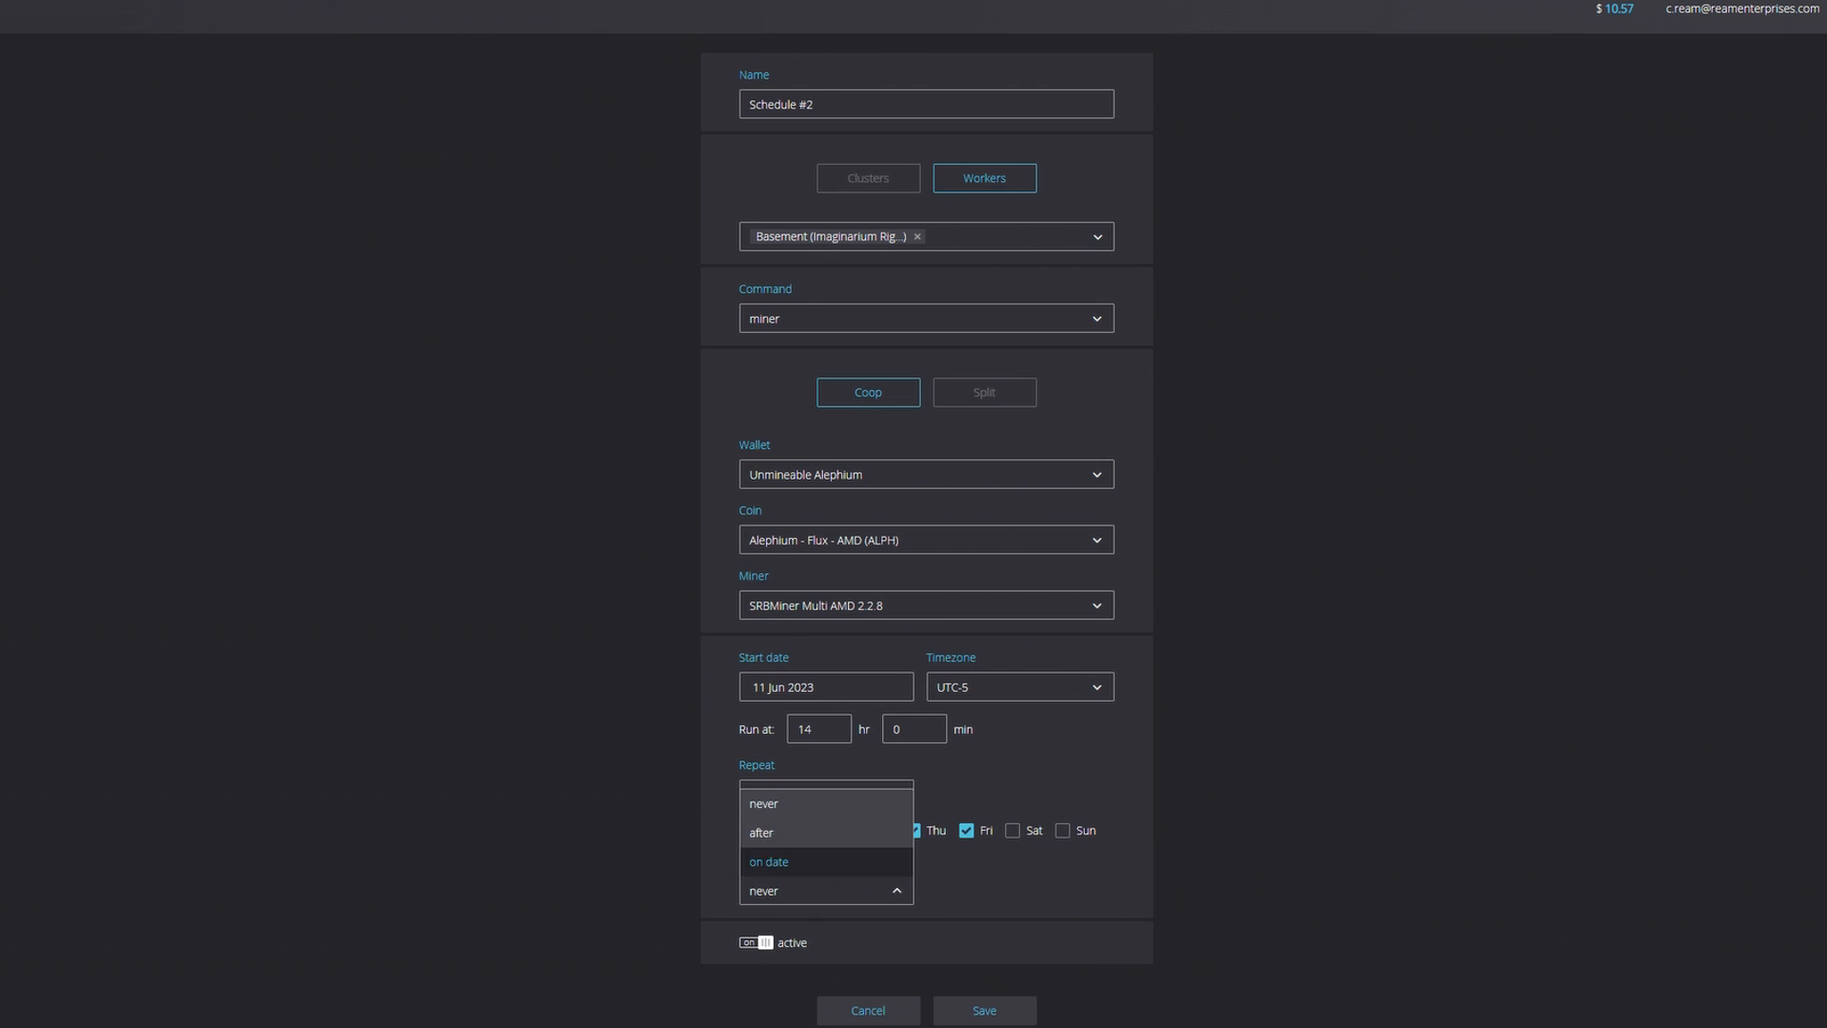
key(Return)
key(Tab)
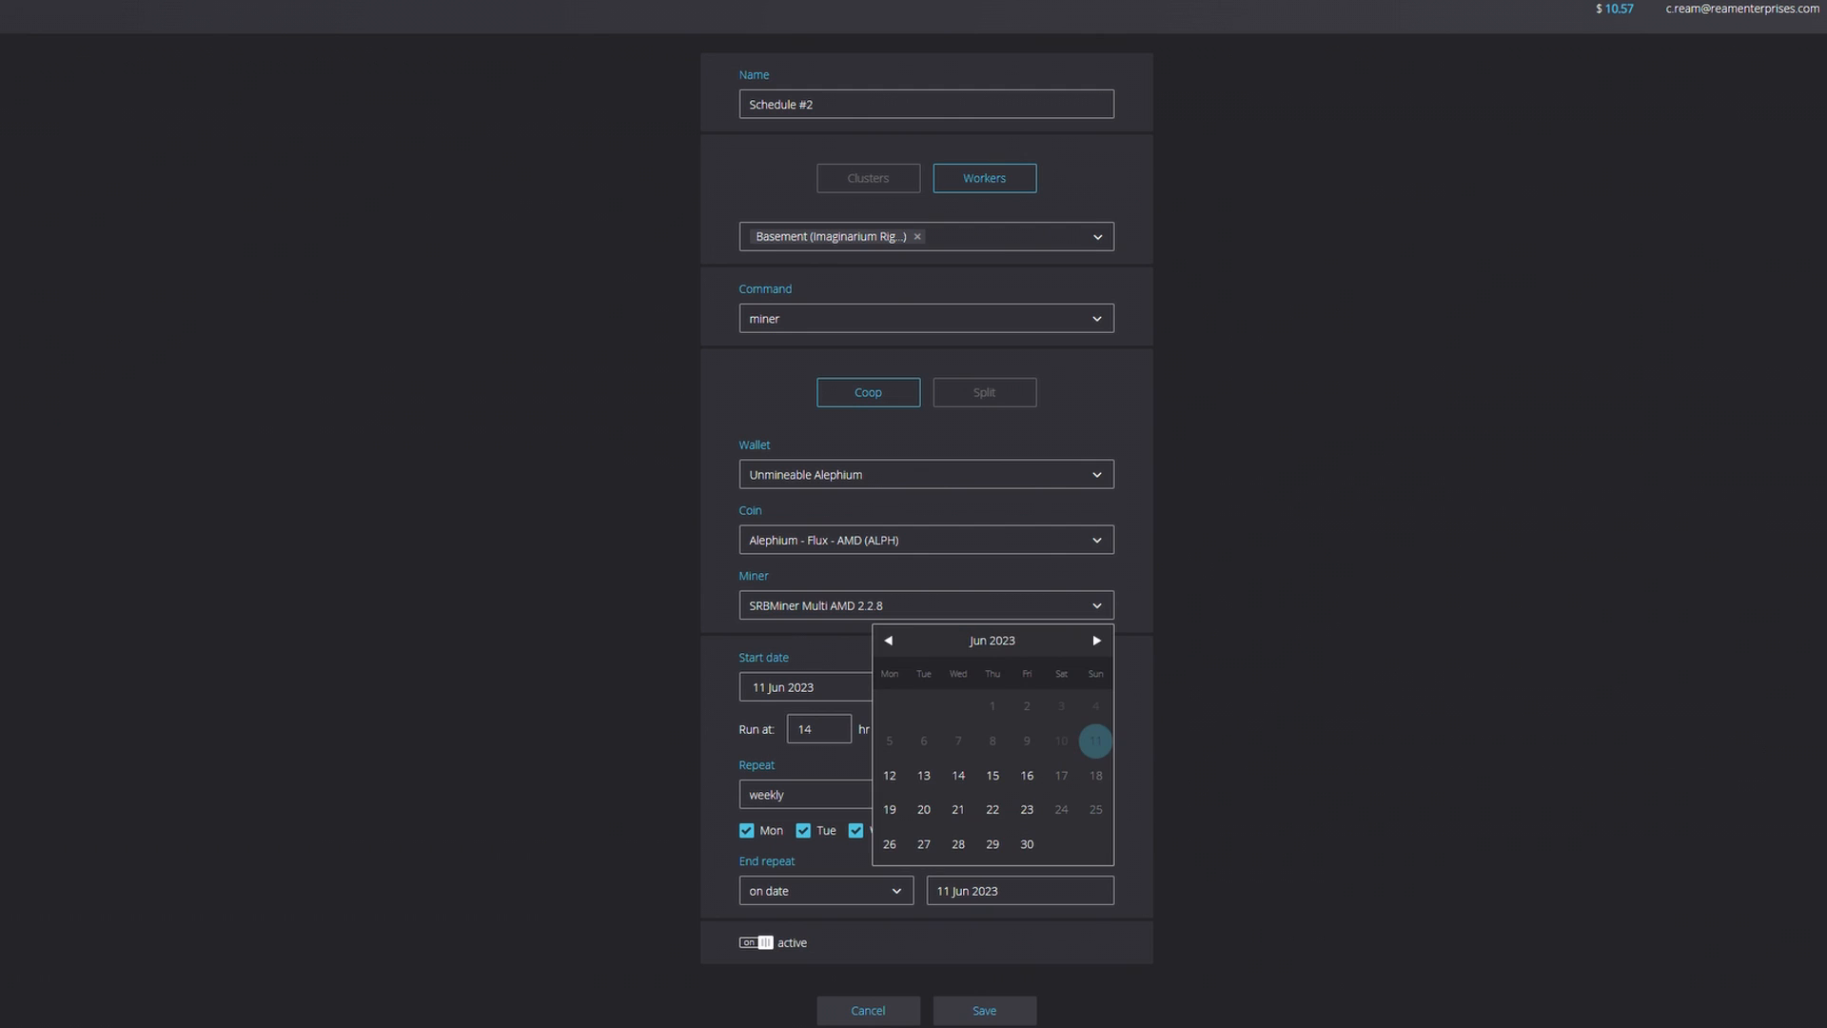
click(1096, 640)
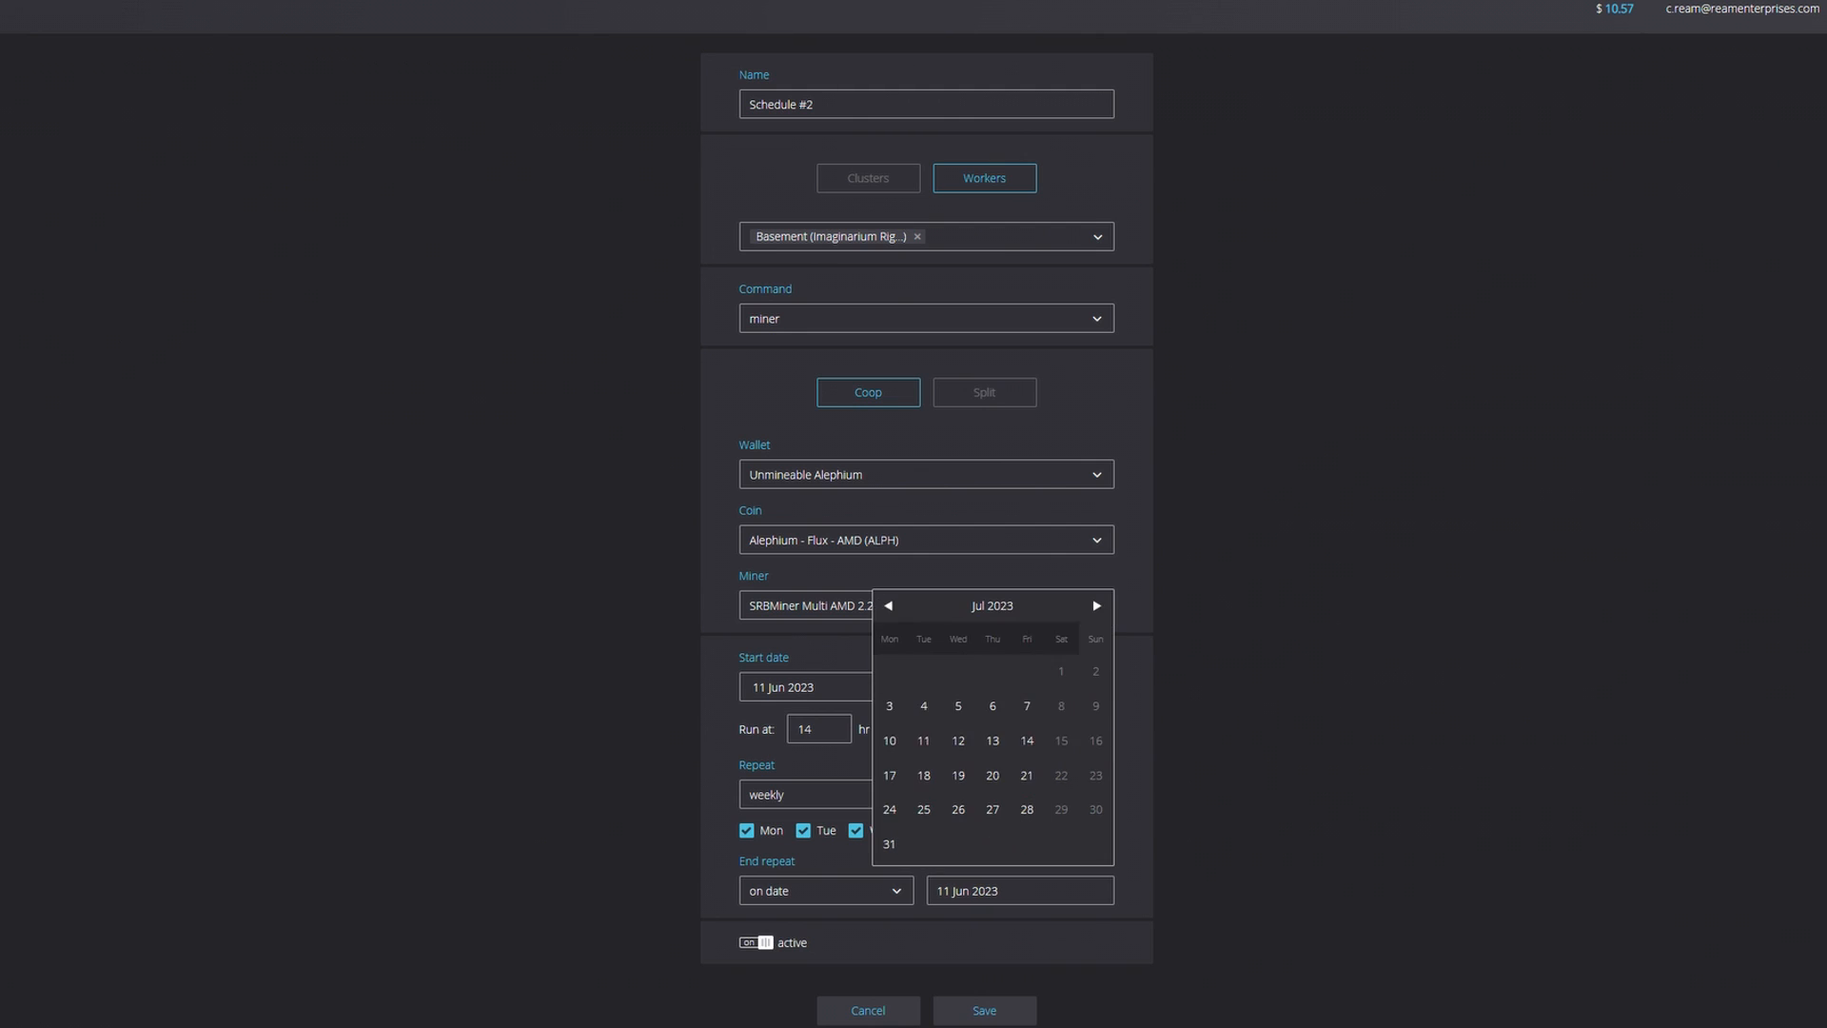
click(1096, 641)
click(1097, 640)
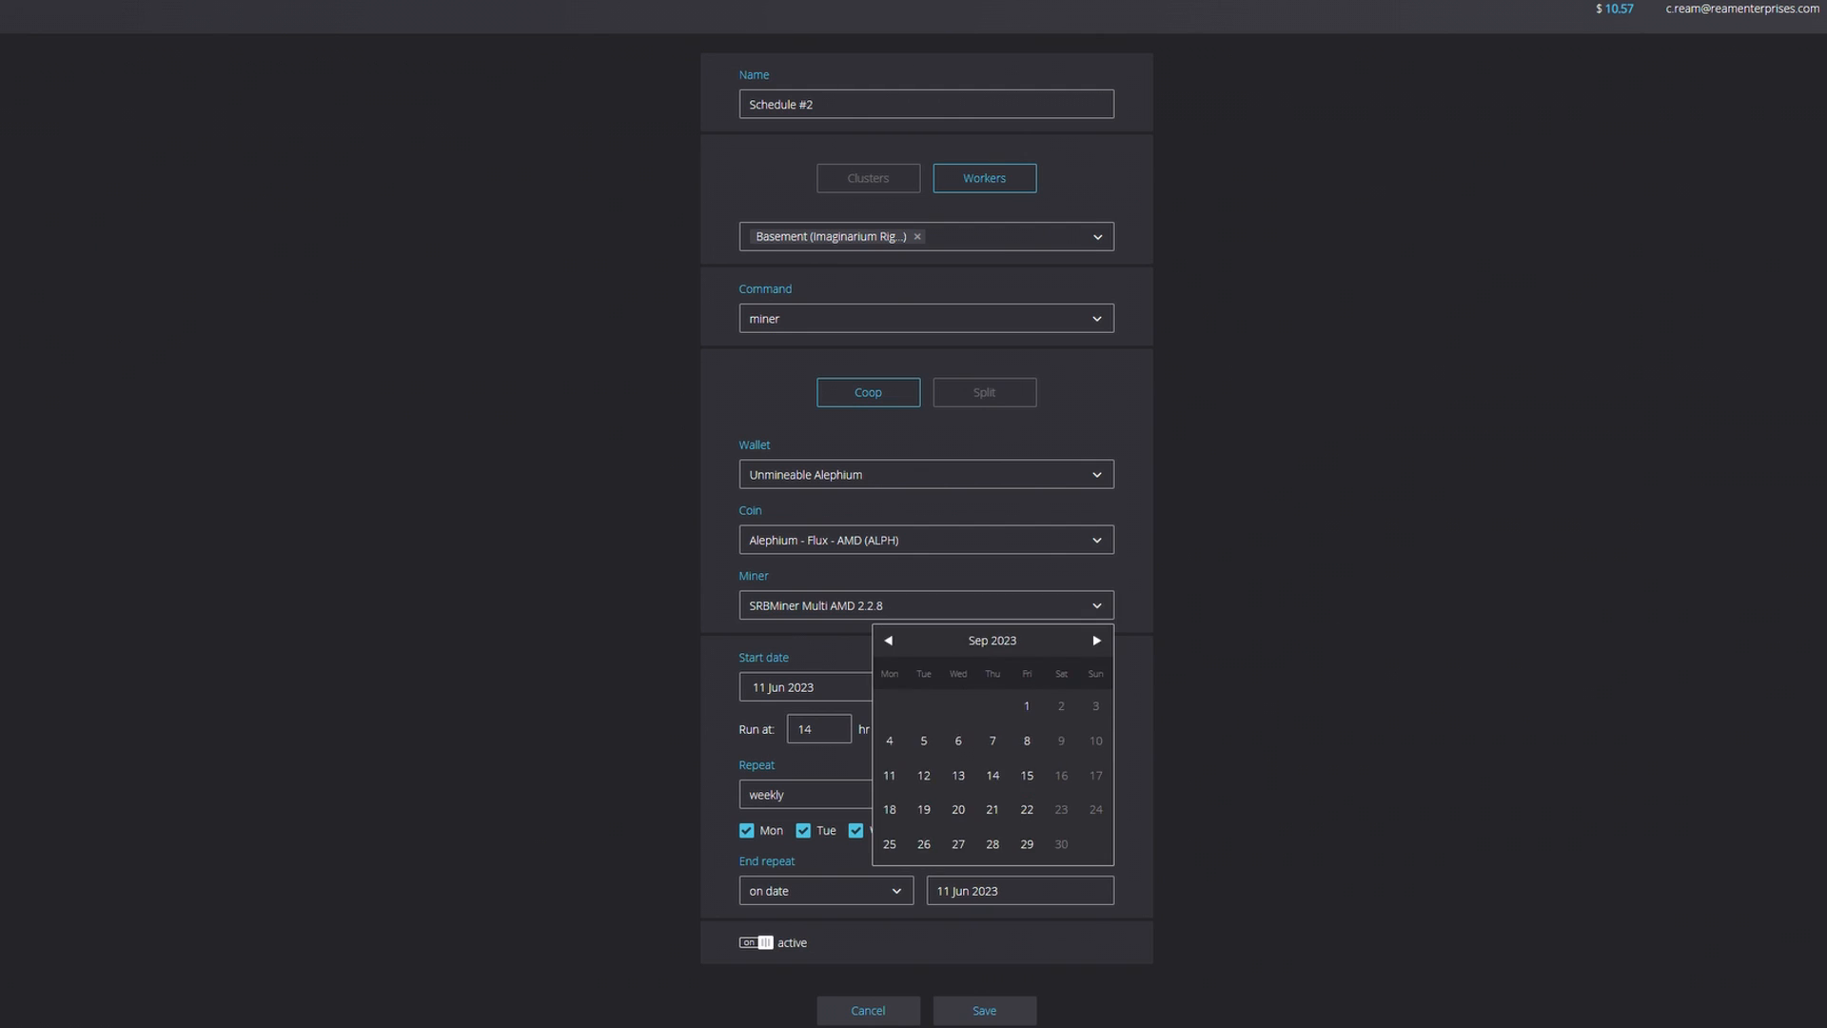
click(1026, 844)
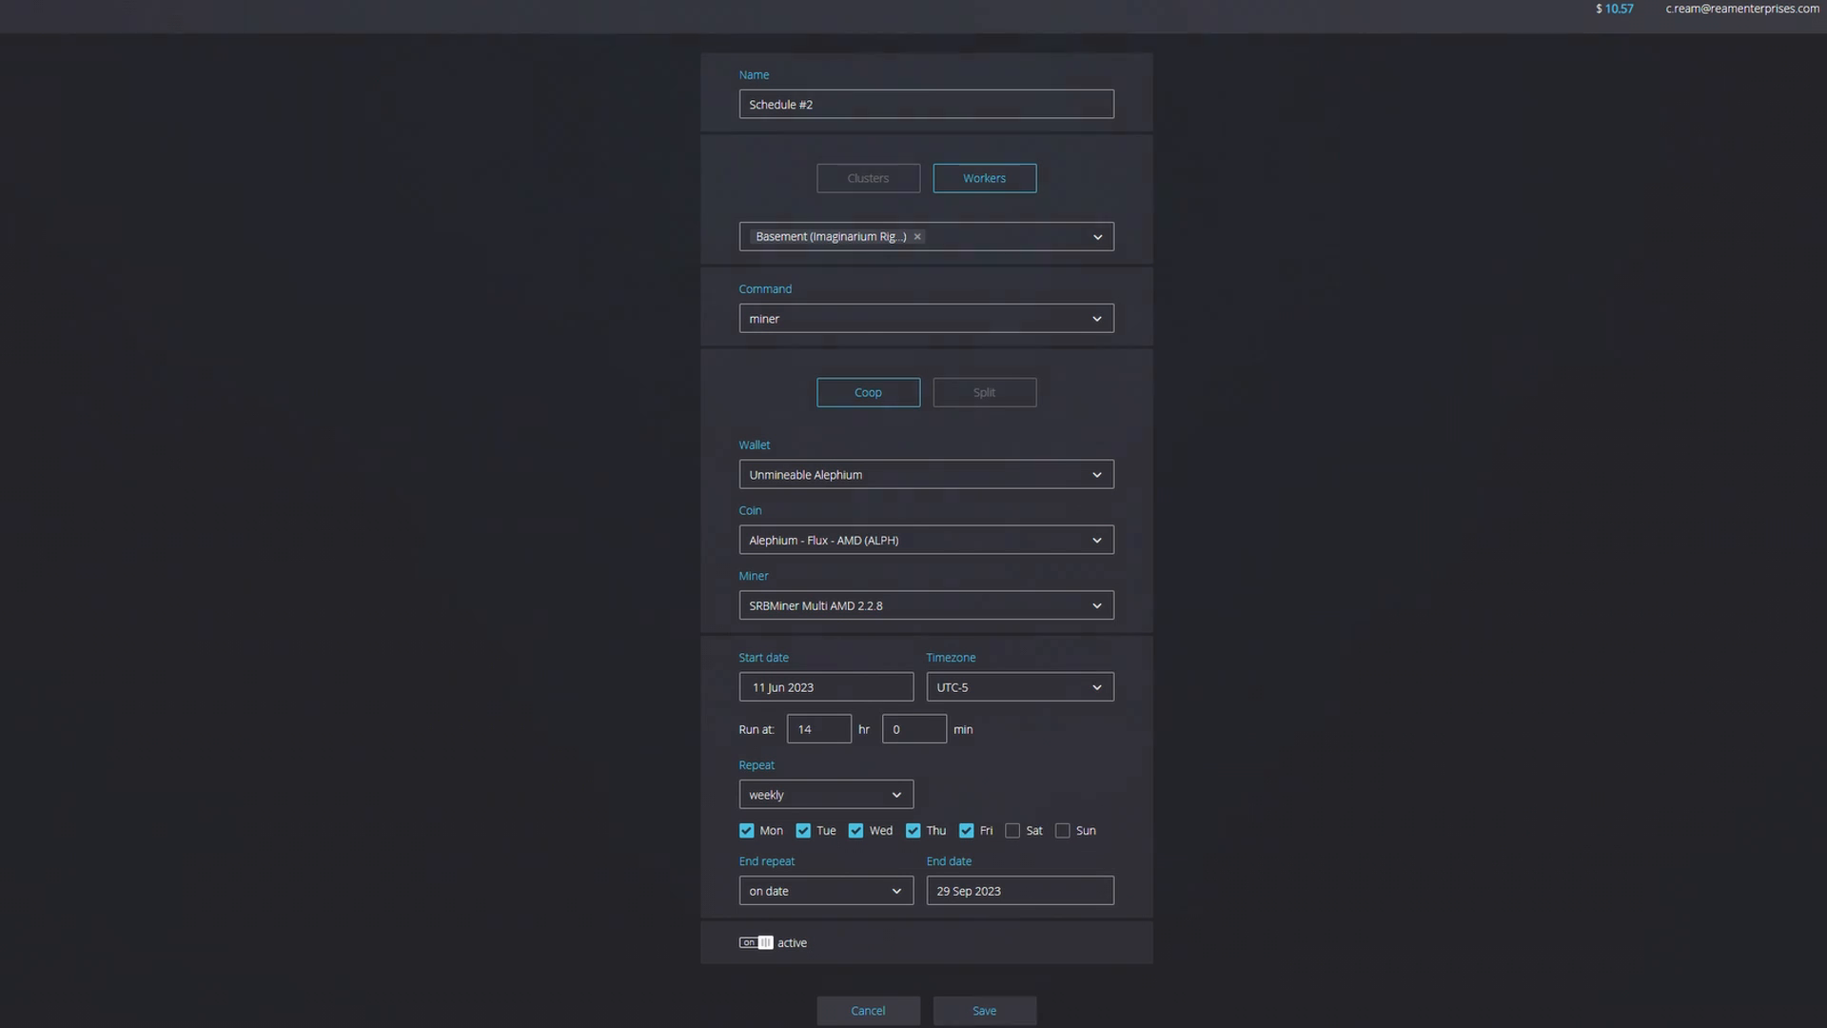